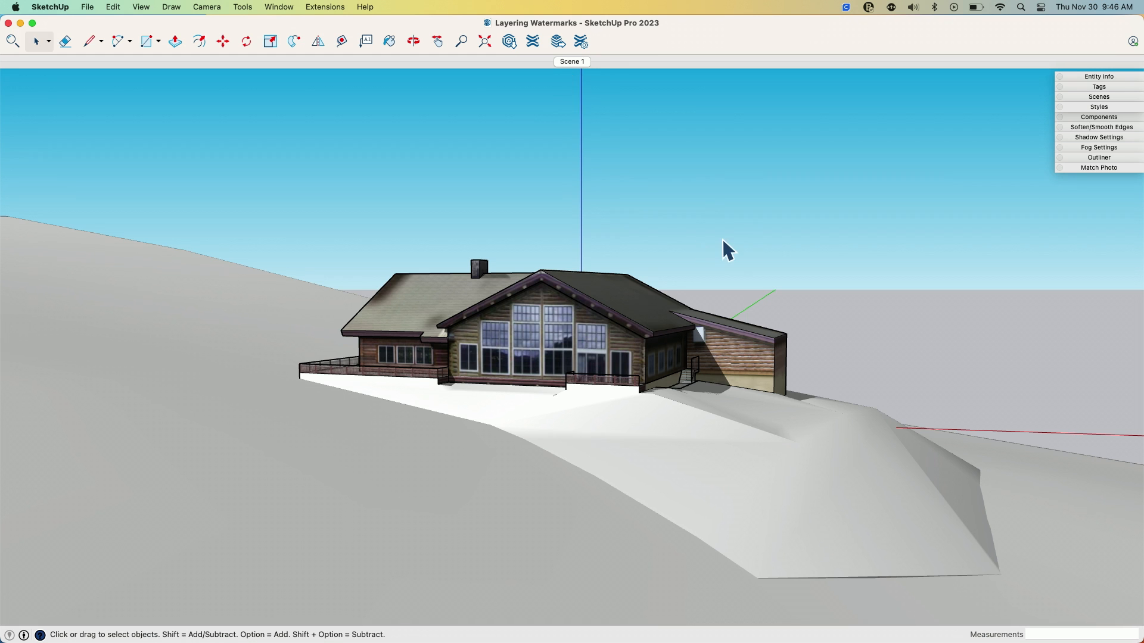
mouse_move(725, 248)
middle_down()
mouse_move(636, 293)
mouse_move(779, 288)
mouse_move(784, 217)
mouse_move(725, 250)
middle_up()
scroll(725, 250, down, 1)
scroll(734, 381, up, 1)
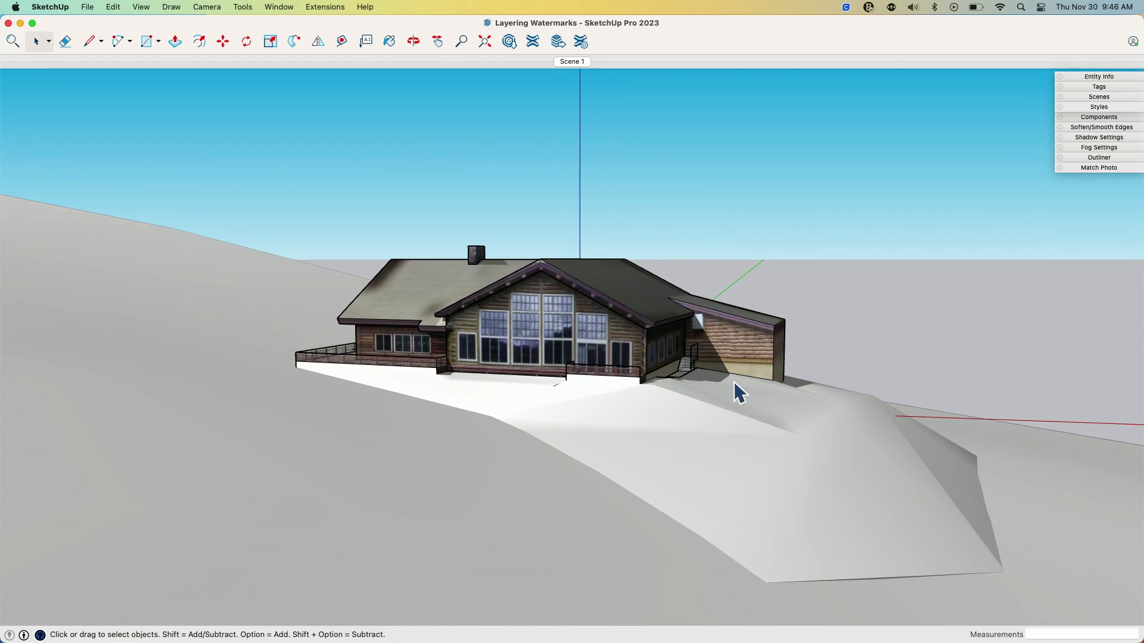
middle_drag(684, 255, 685, 254)
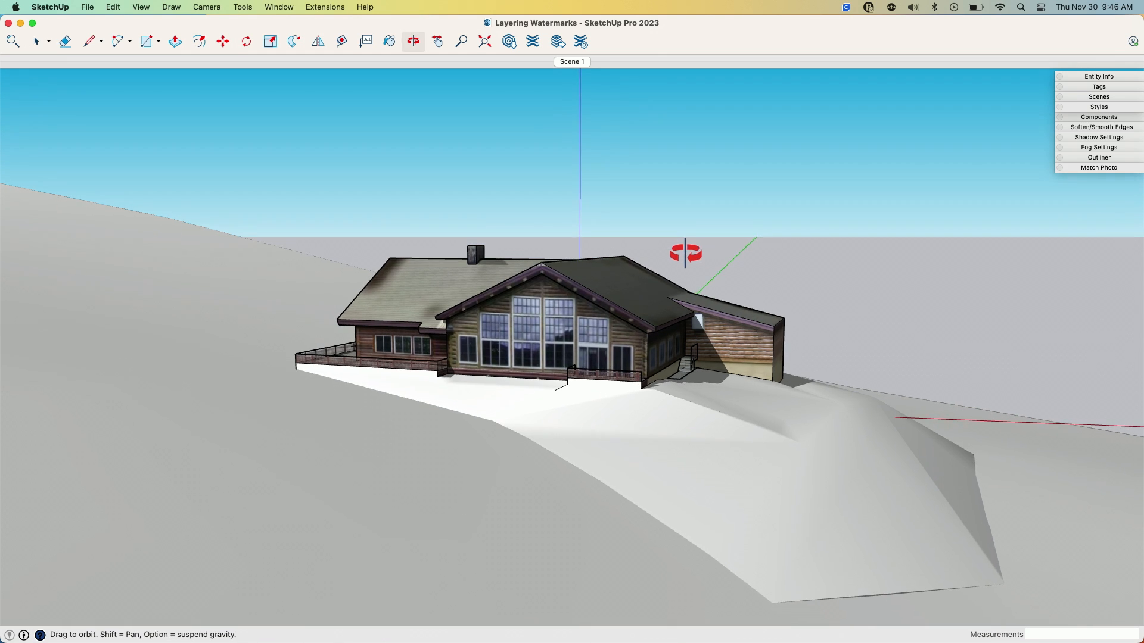
Add a new watermark to the style using SnowyBackground.jpeg from the Desktop folder.
click(1102, 106)
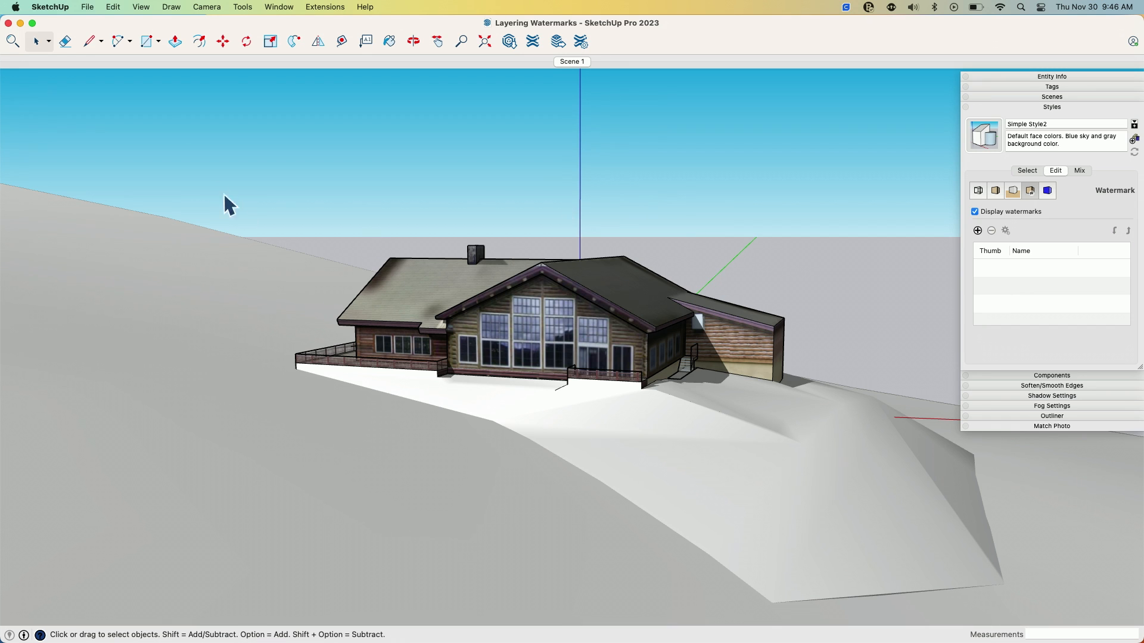
click(978, 230)
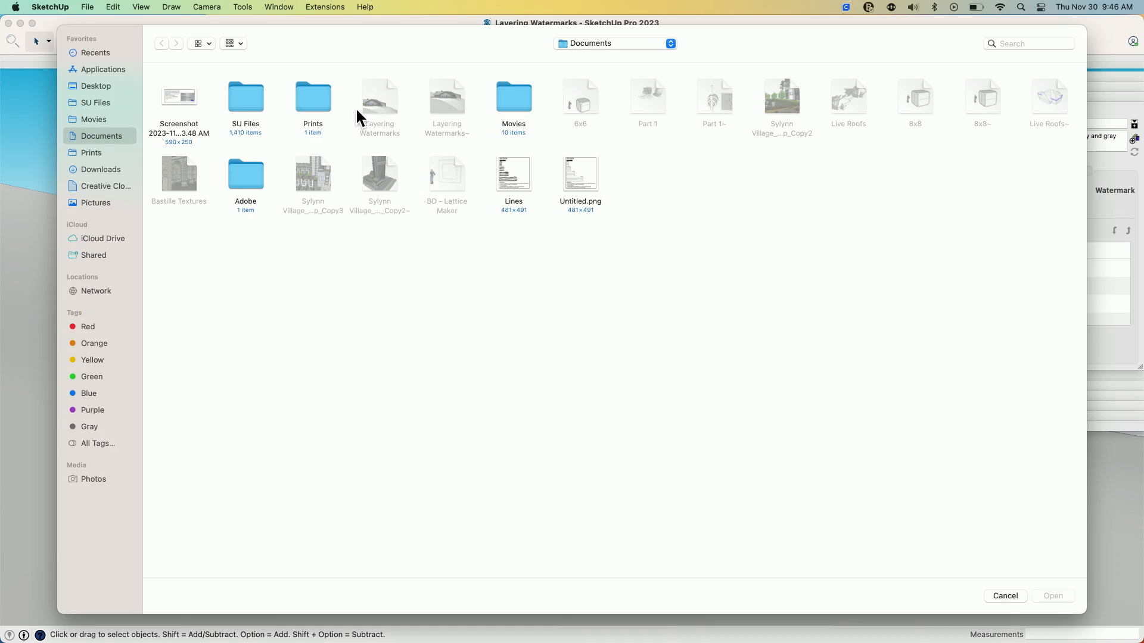
click(614, 44)
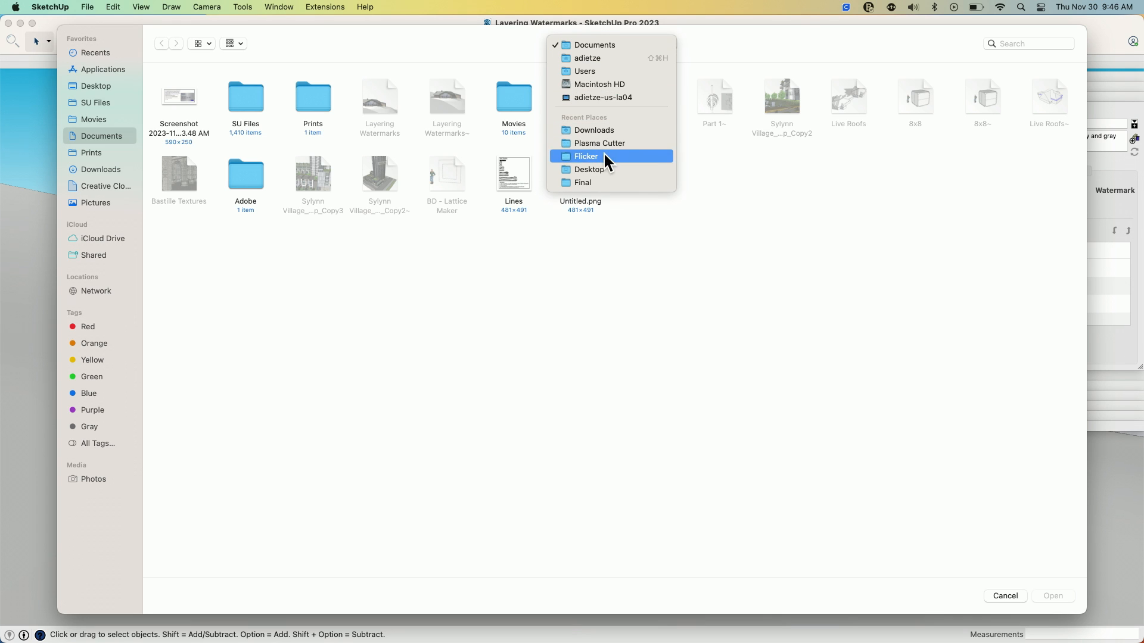
click(602, 168)
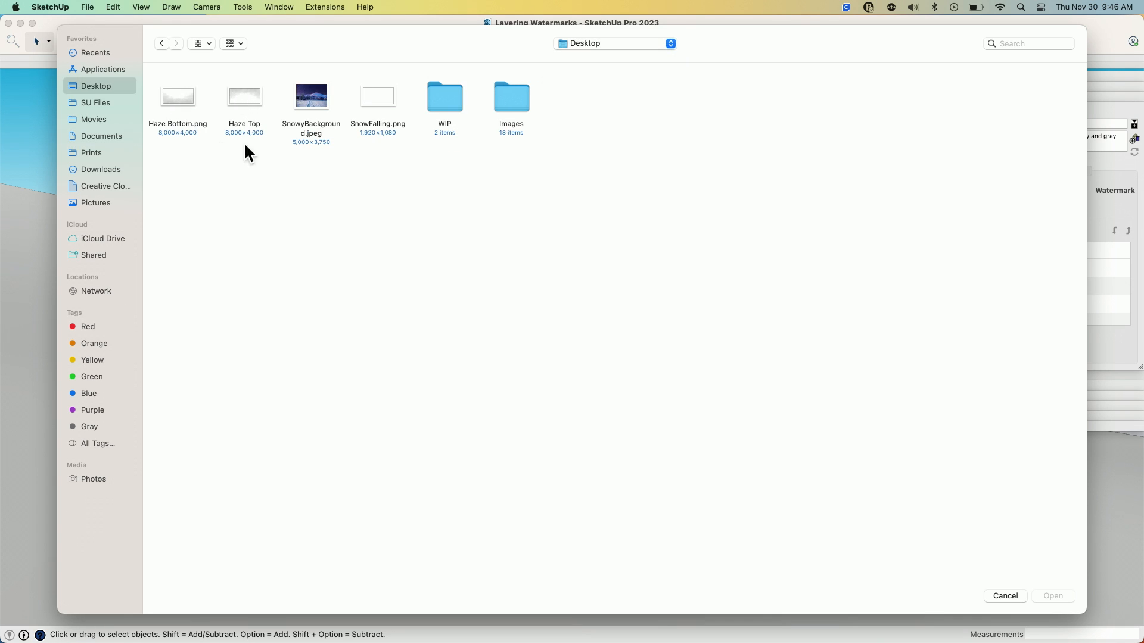
click(301, 94)
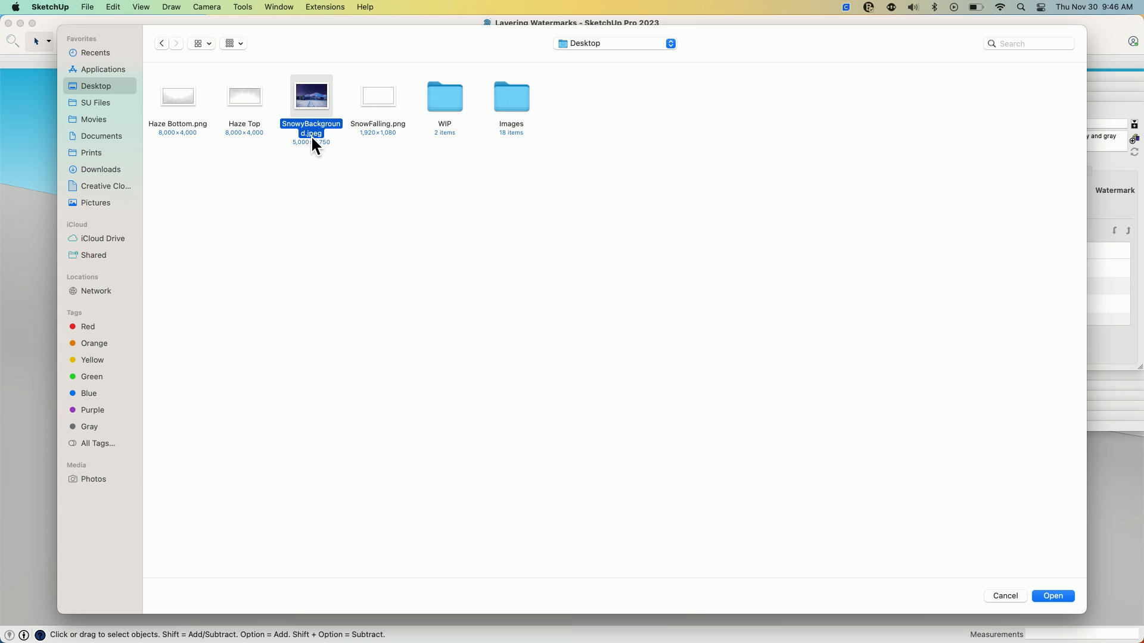
click(1057, 593)
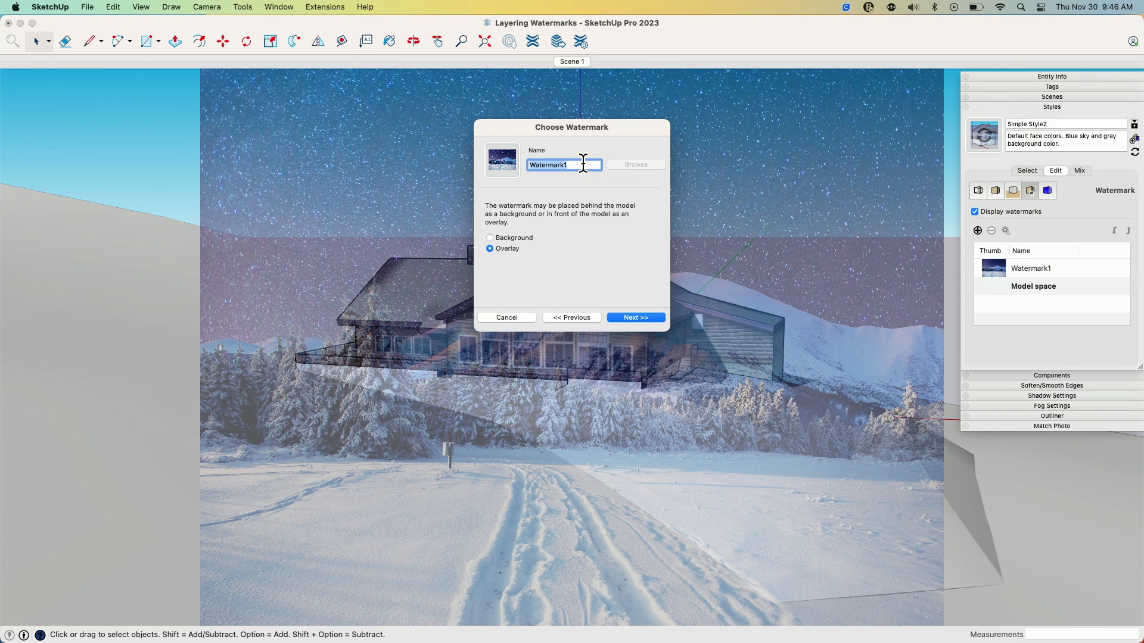
Name the watermark Background, place it behind the model, and leave its blend fully towards Image.
text(Background)
click(508, 237)
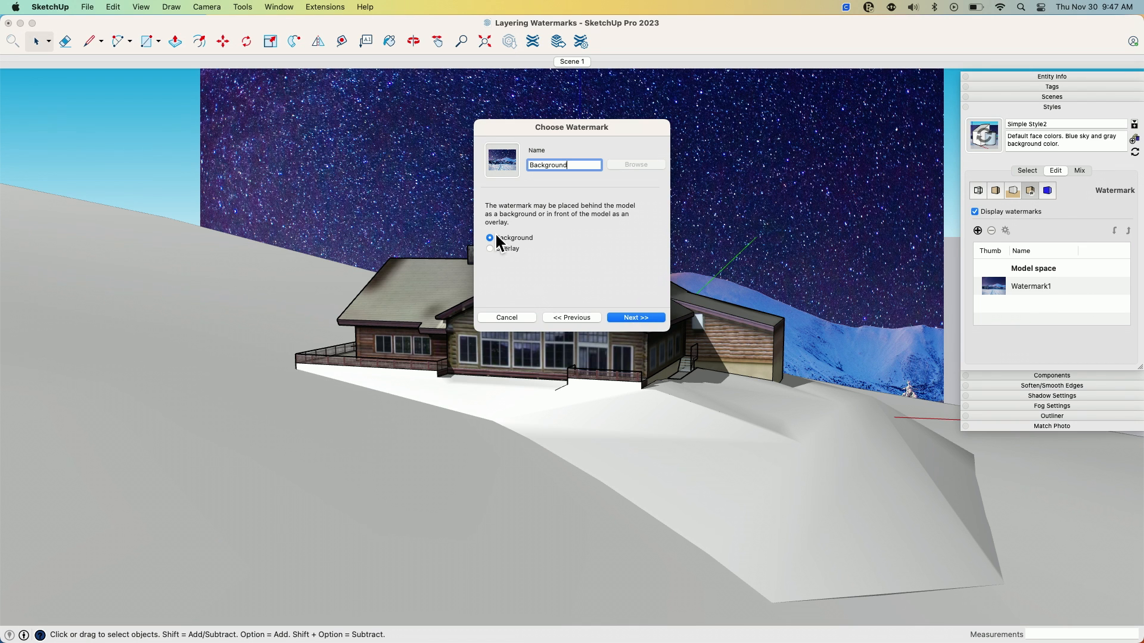
click(636, 316)
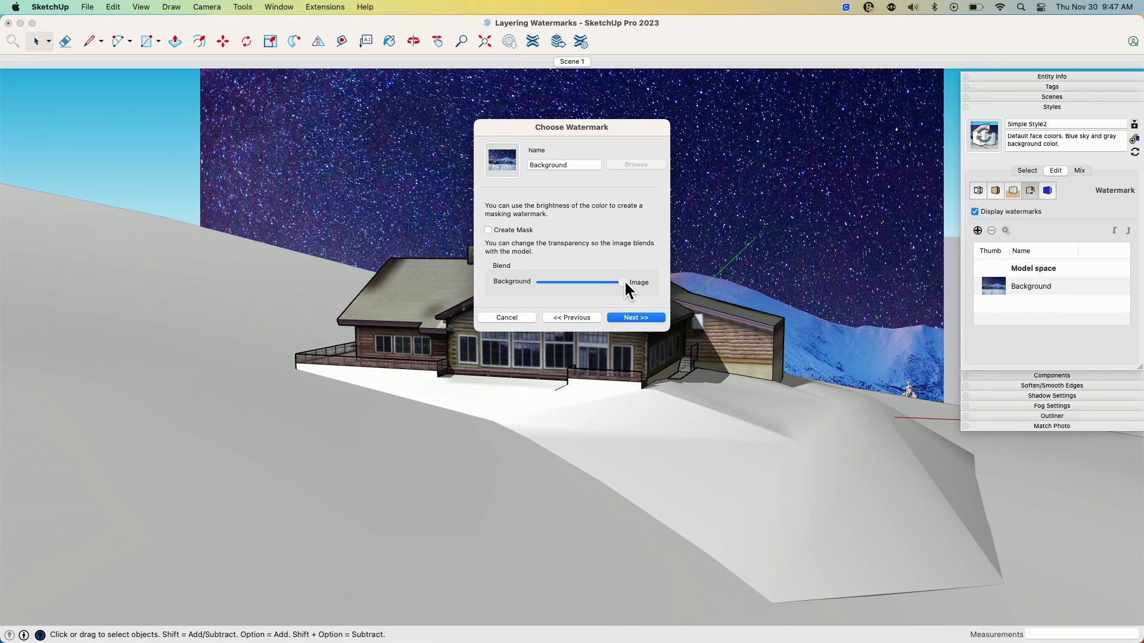
drag(624, 280, 577, 282)
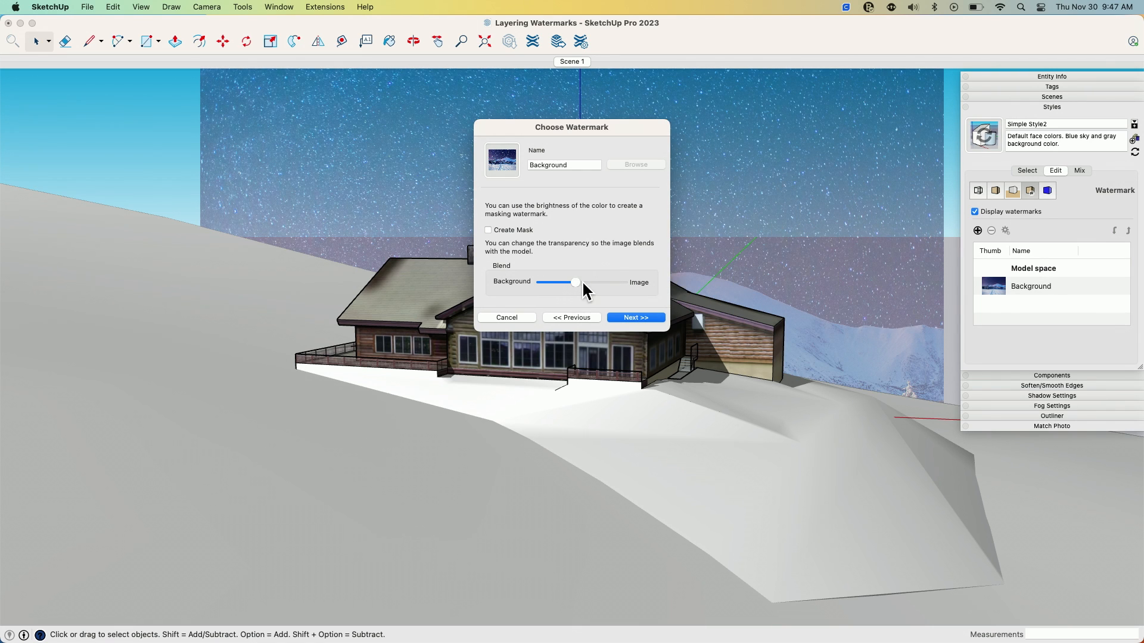
drag(575, 283, 644, 294)
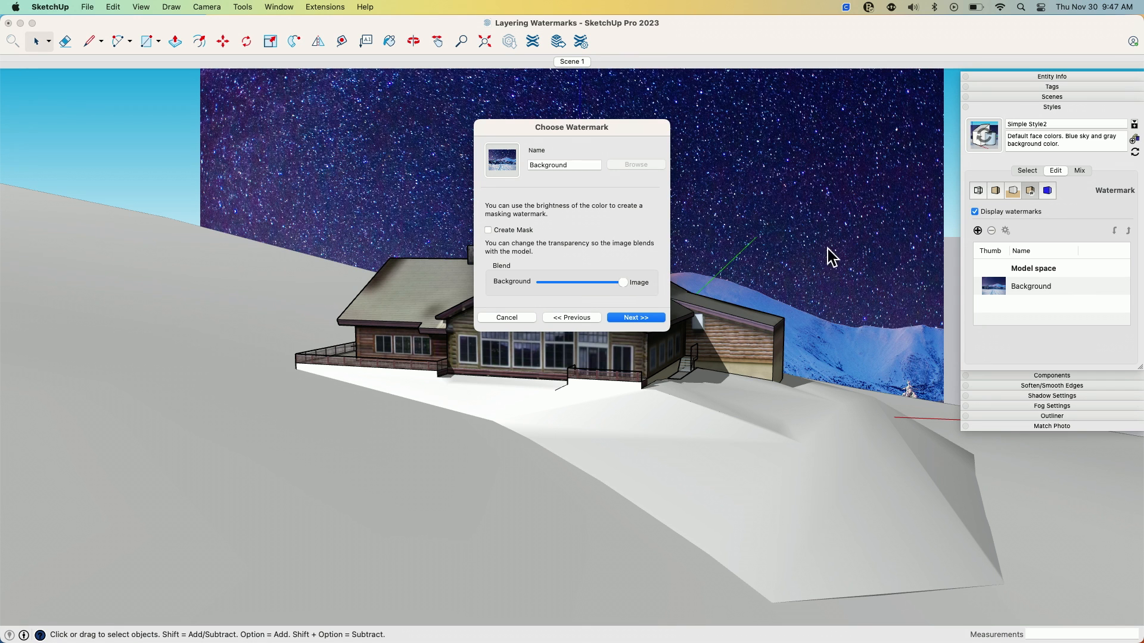
click(634, 320)
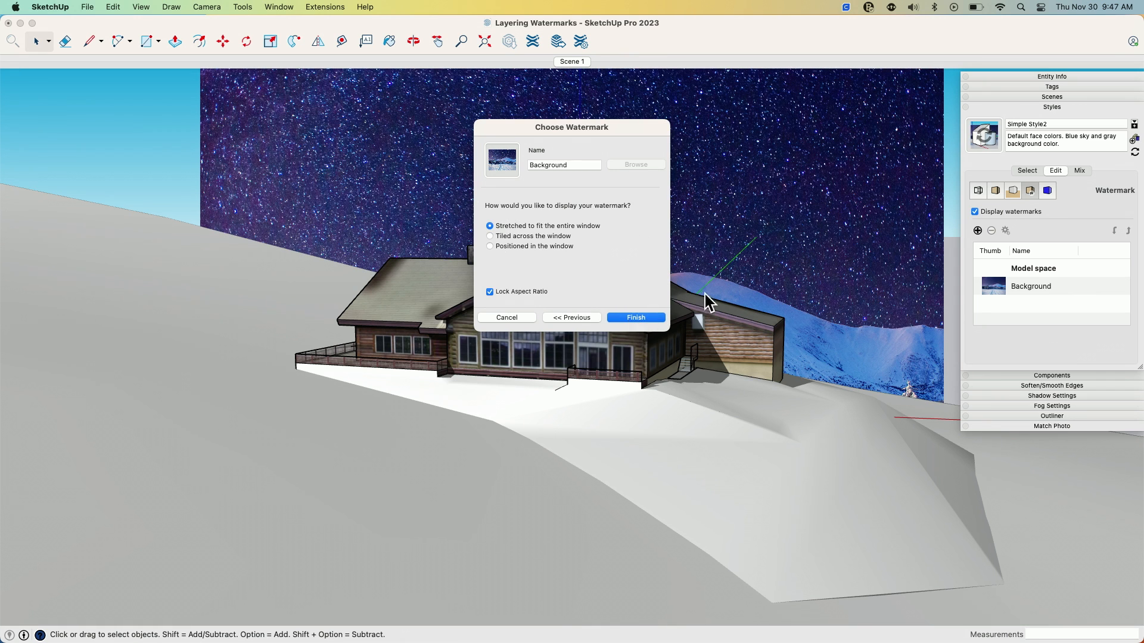
Set the Background watermark to be positioned in the window and raise its scale to the maximum.
click(536, 236)
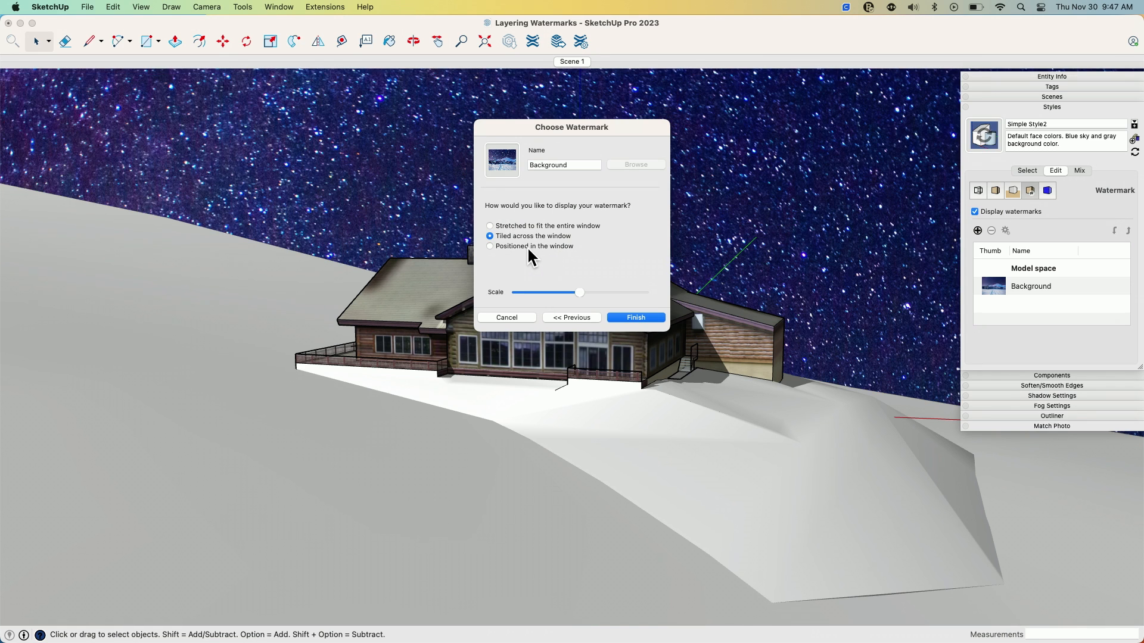
click(527, 246)
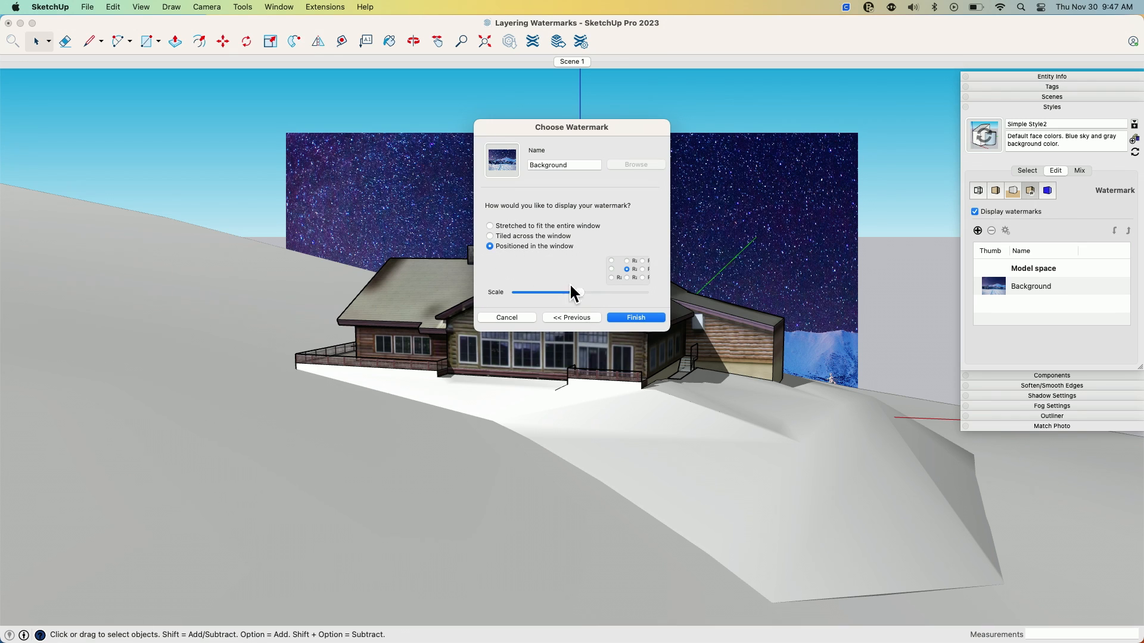
mouse_move(578, 290)
mouse_down()
mouse_move(558, 290)
mouse_move(582, 290)
mouse_up()
drag(598, 127, 235, 341)
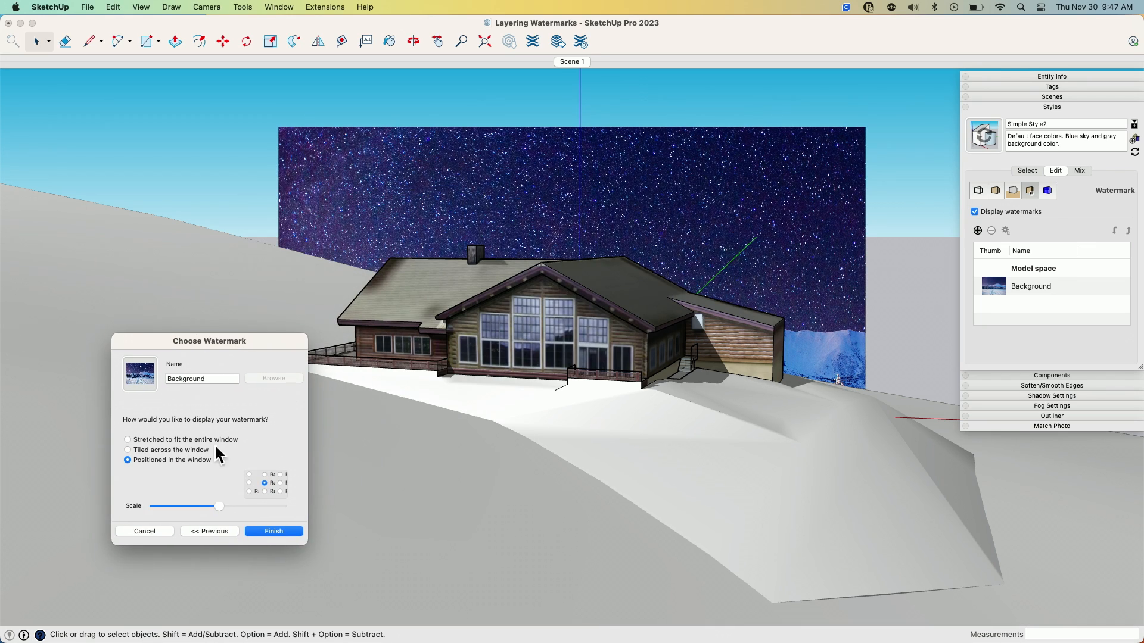
drag(218, 506, 309, 501)
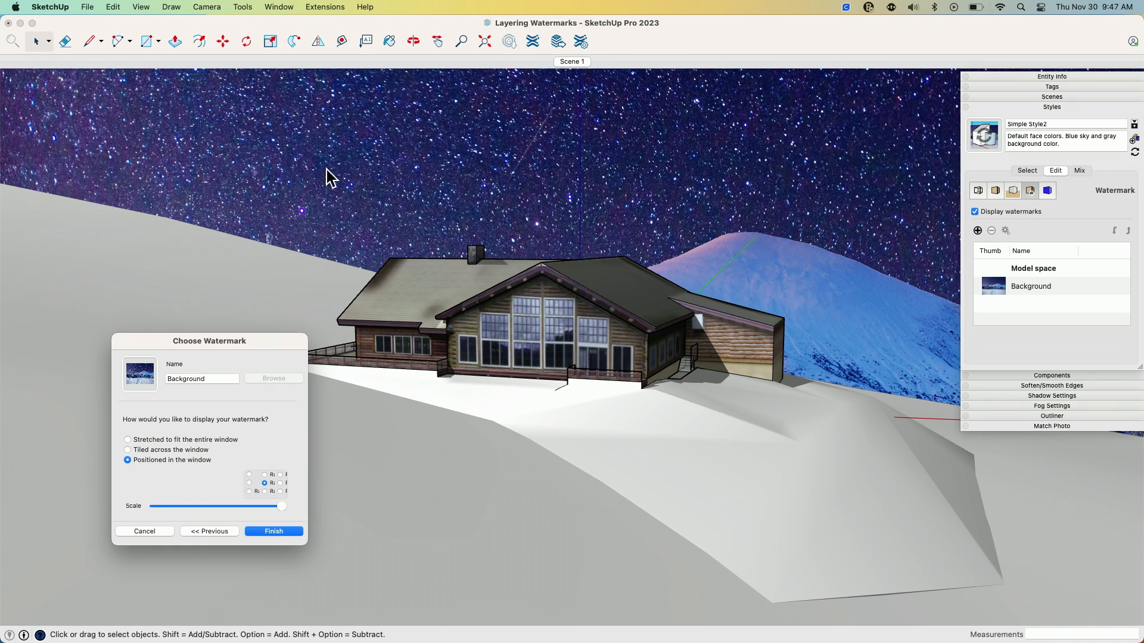
Anchor the Background watermark at the bottom centre of the window, finish creating it and collapse the style settings.
click(264, 474)
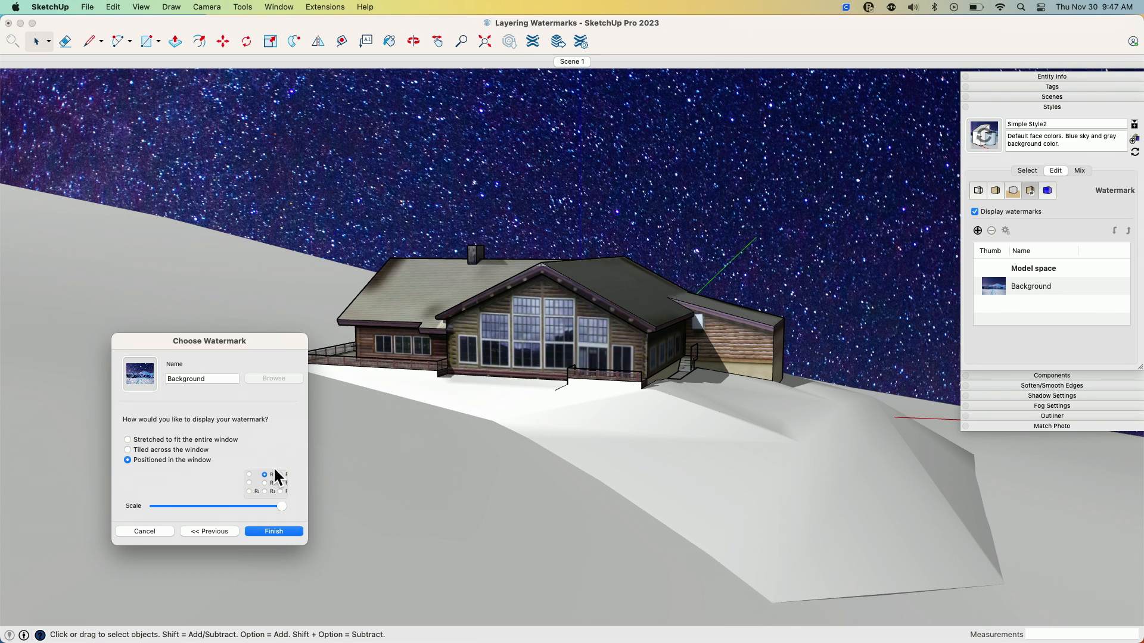
click(265, 491)
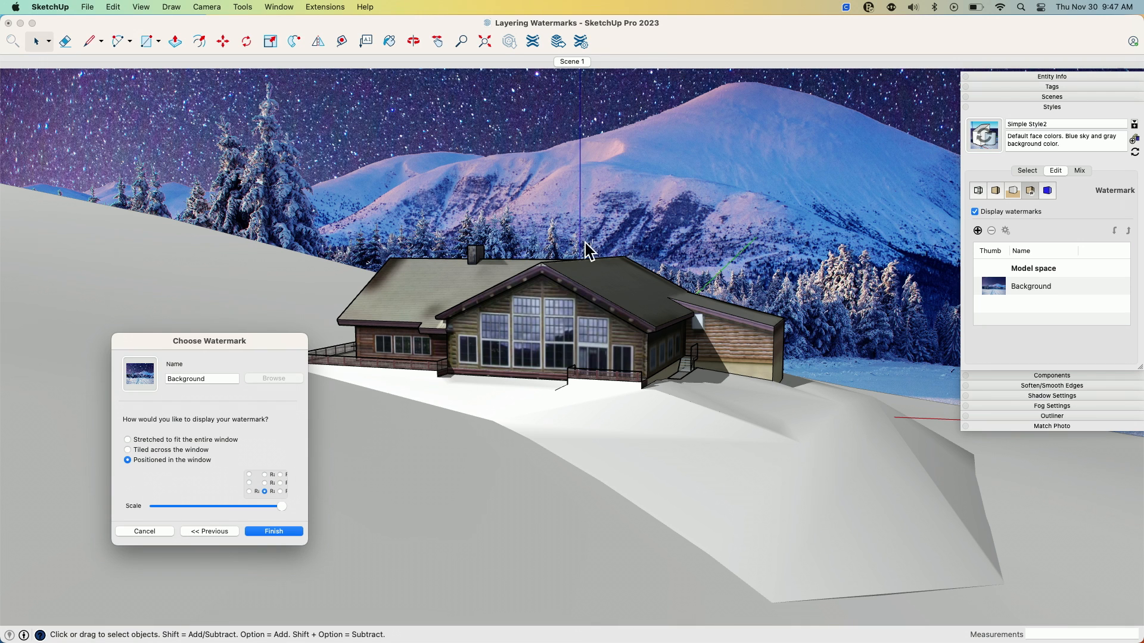
click(271, 531)
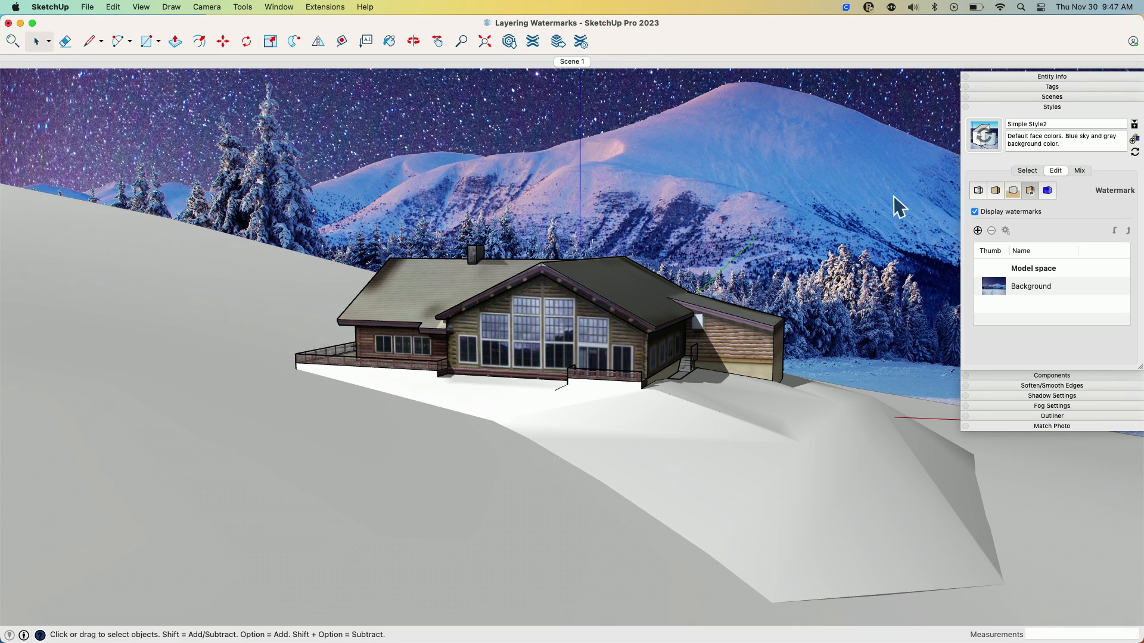
click(1019, 108)
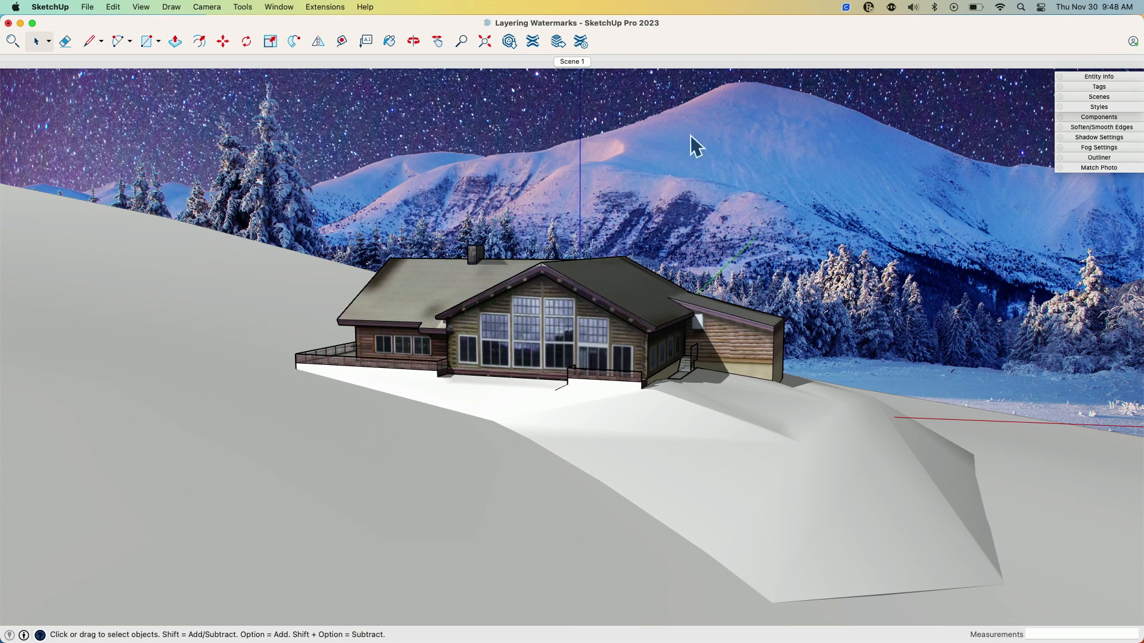
Examine how the lodge and its terrain sit against the snowy mountain background from slightly different viewpoints.
key(o)
drag(651, 398, 688, 375)
key(space)
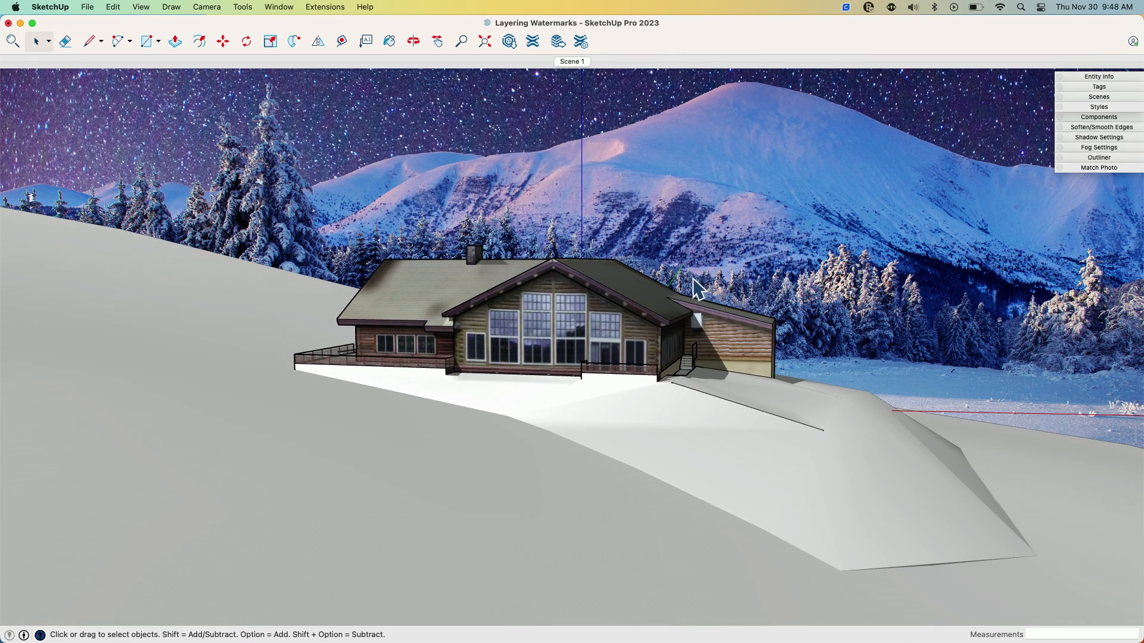
scroll(694, 290, up, 5)
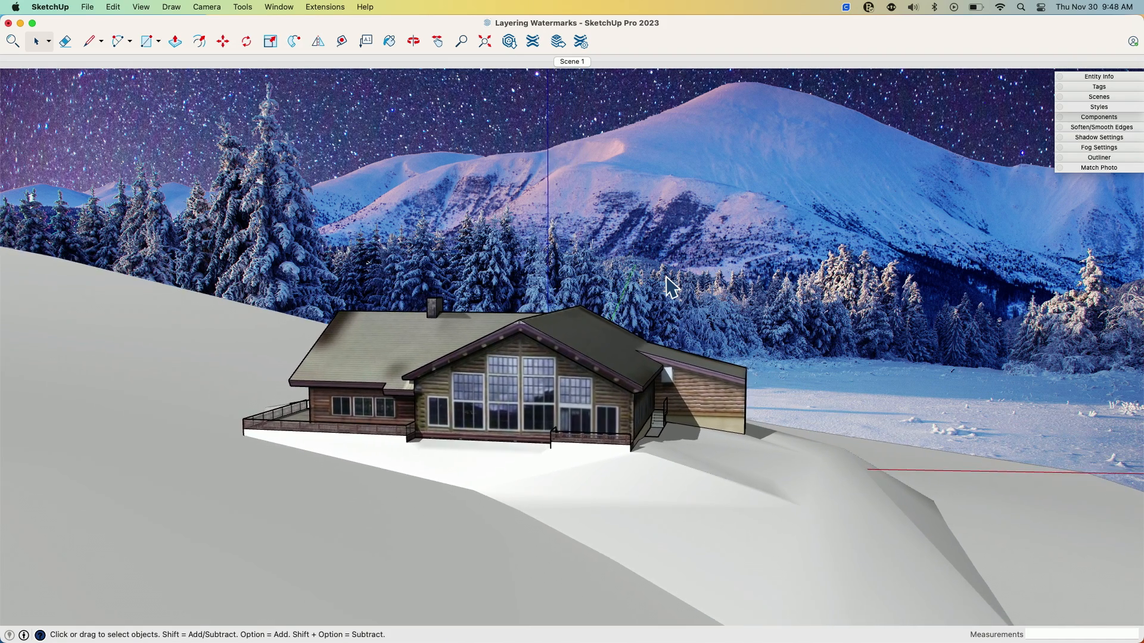
scroll(672, 288, up, 5)
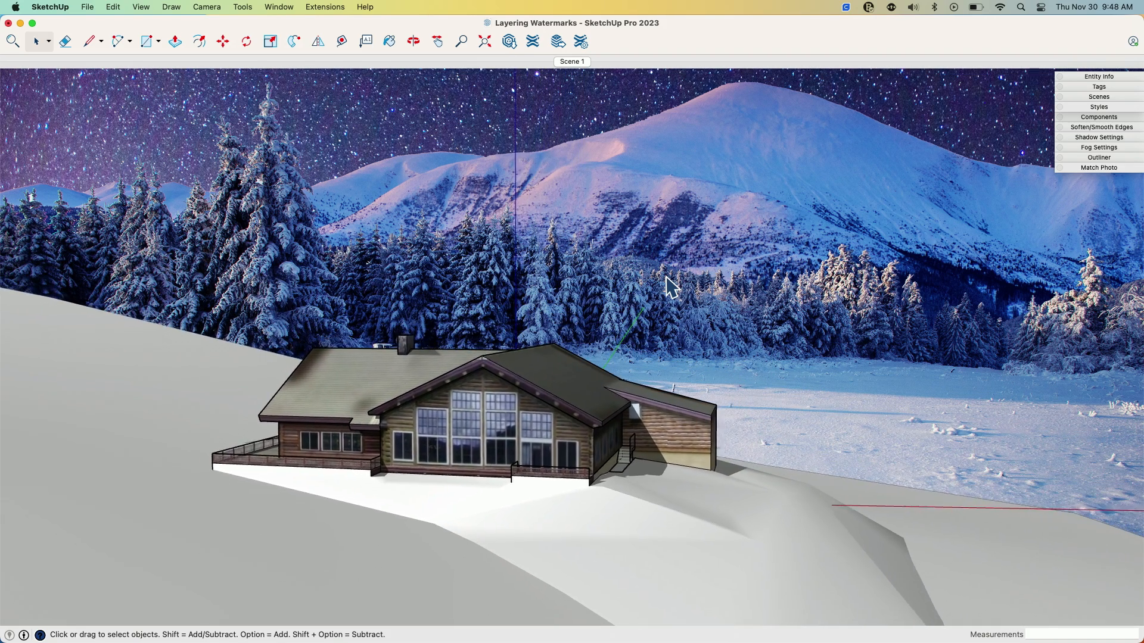
scroll(672, 288, down, 6)
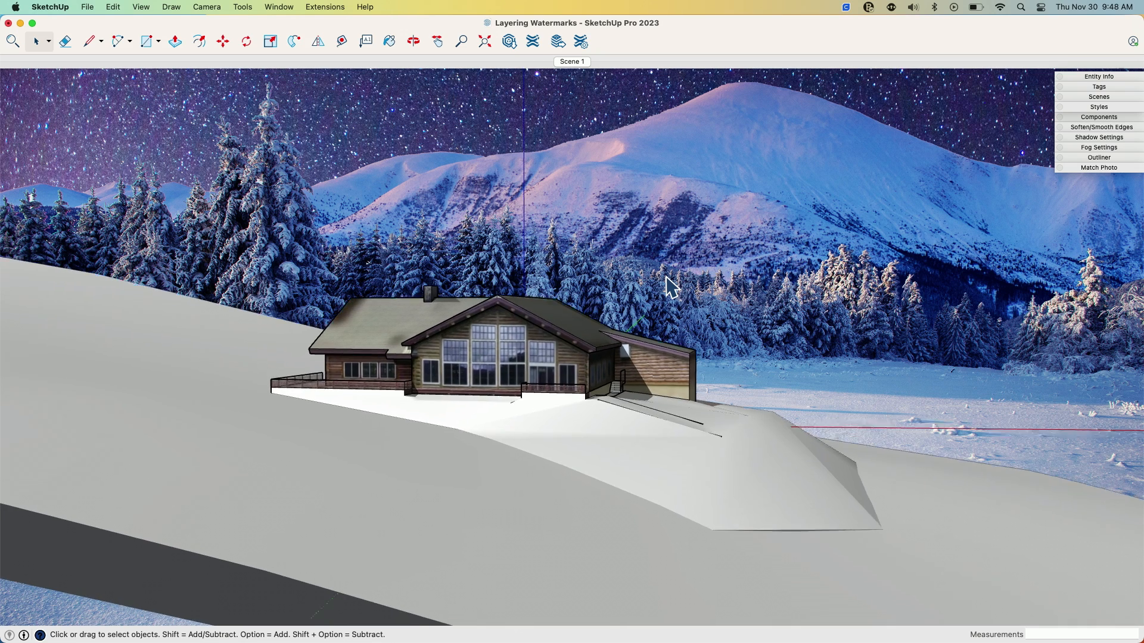
scroll(671, 288, up, 4)
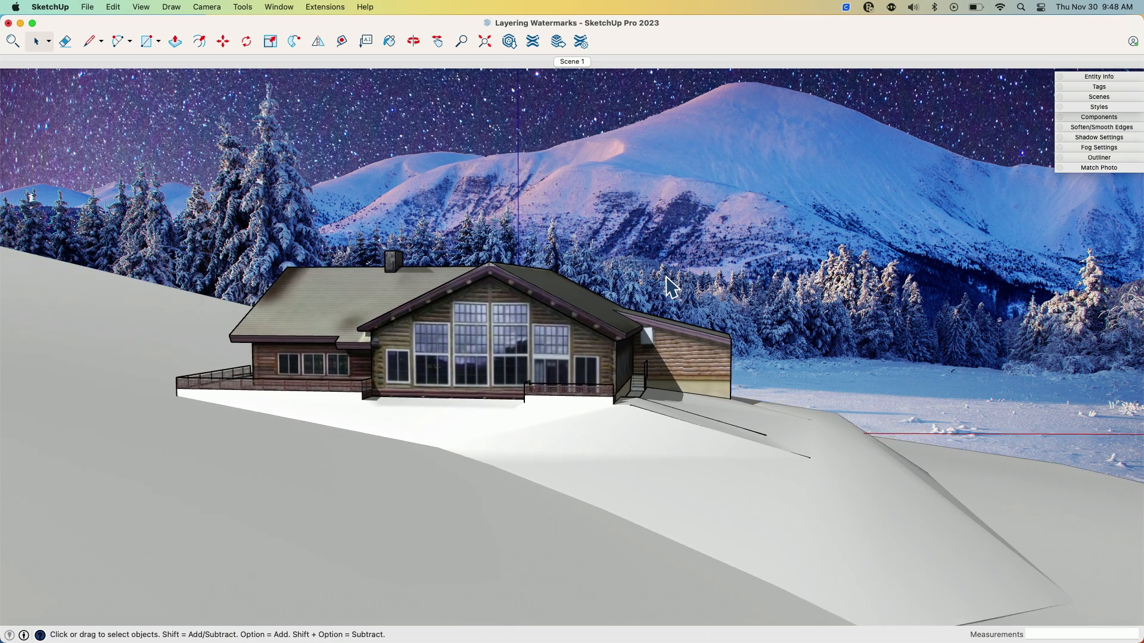
scroll(672, 288, up, 2)
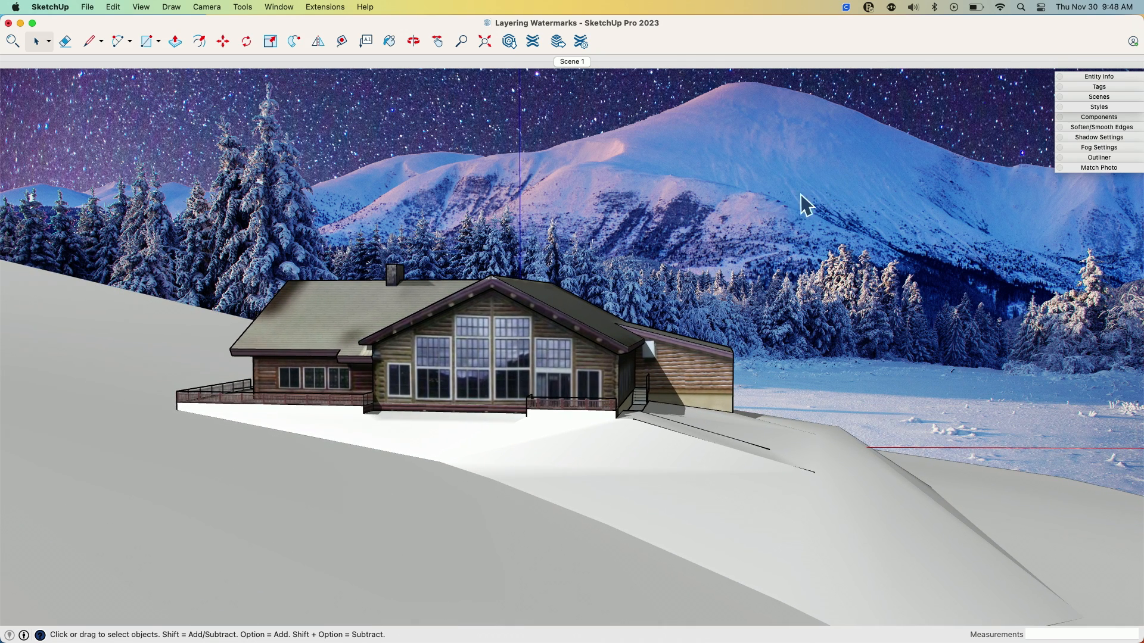
scroll(753, 193, right, 2)
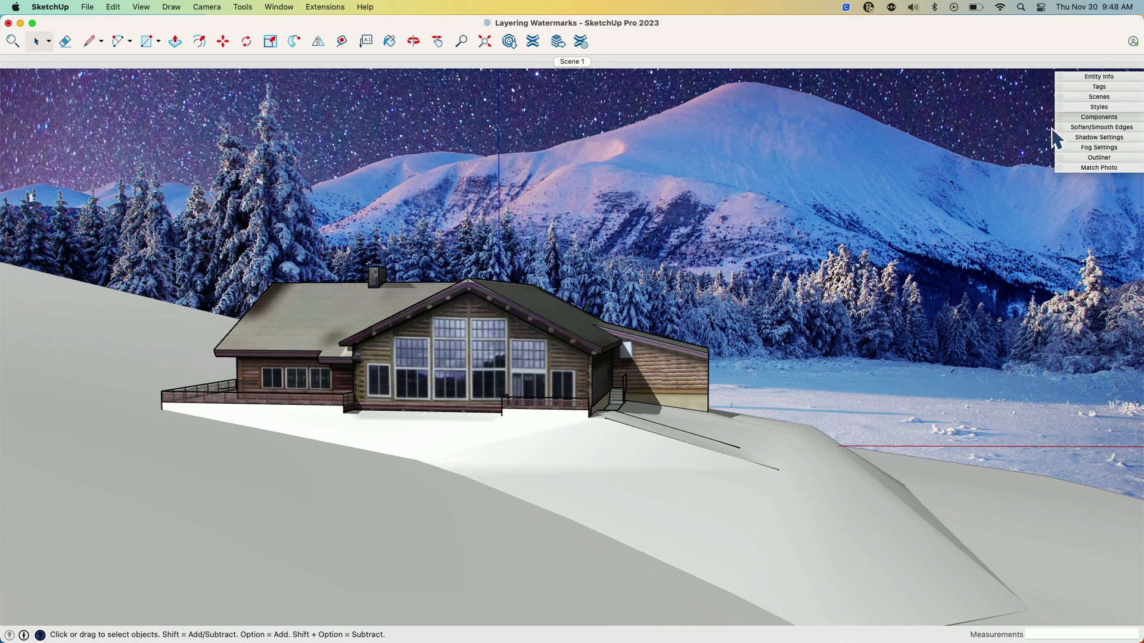
Add a second watermark to the style using the Haze Top image from the Desktop folder.
click(1099, 108)
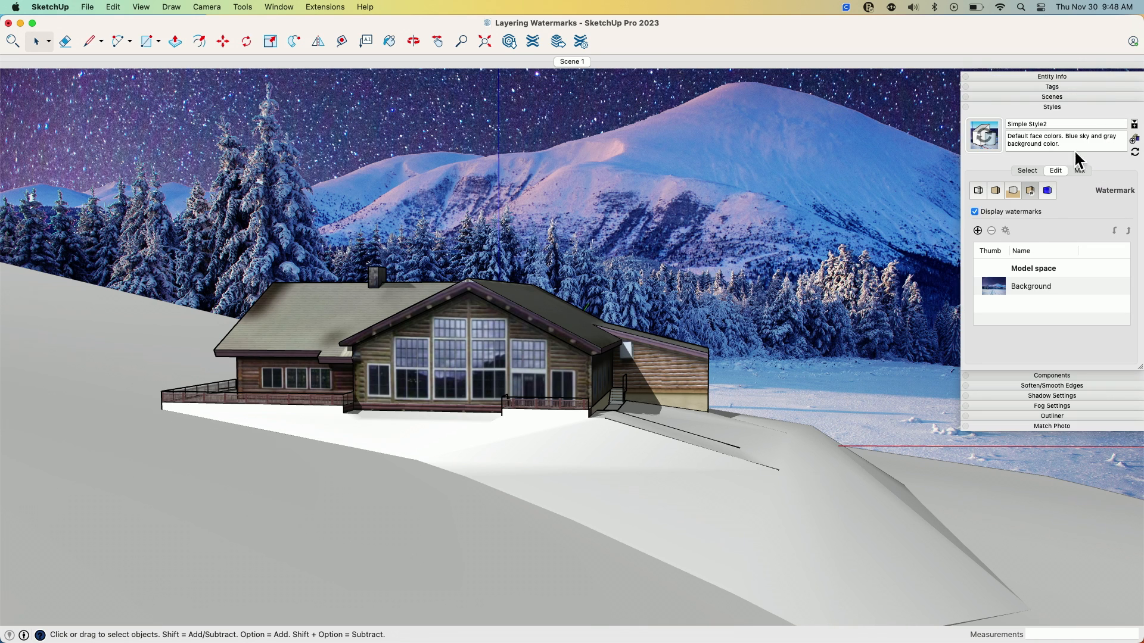
click(977, 230)
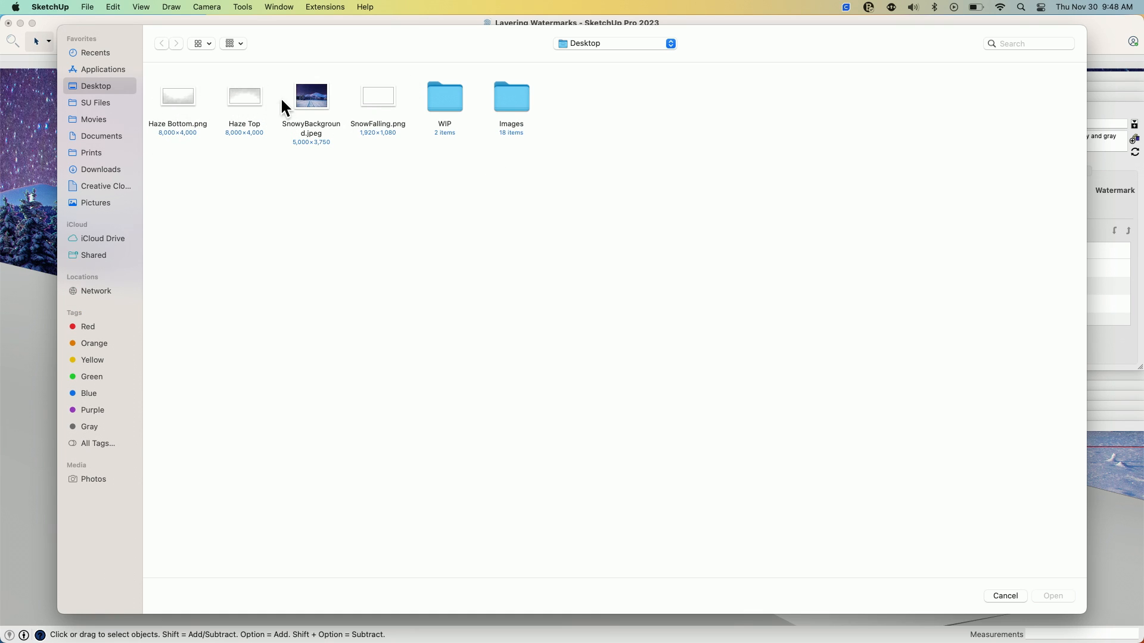
click(245, 108)
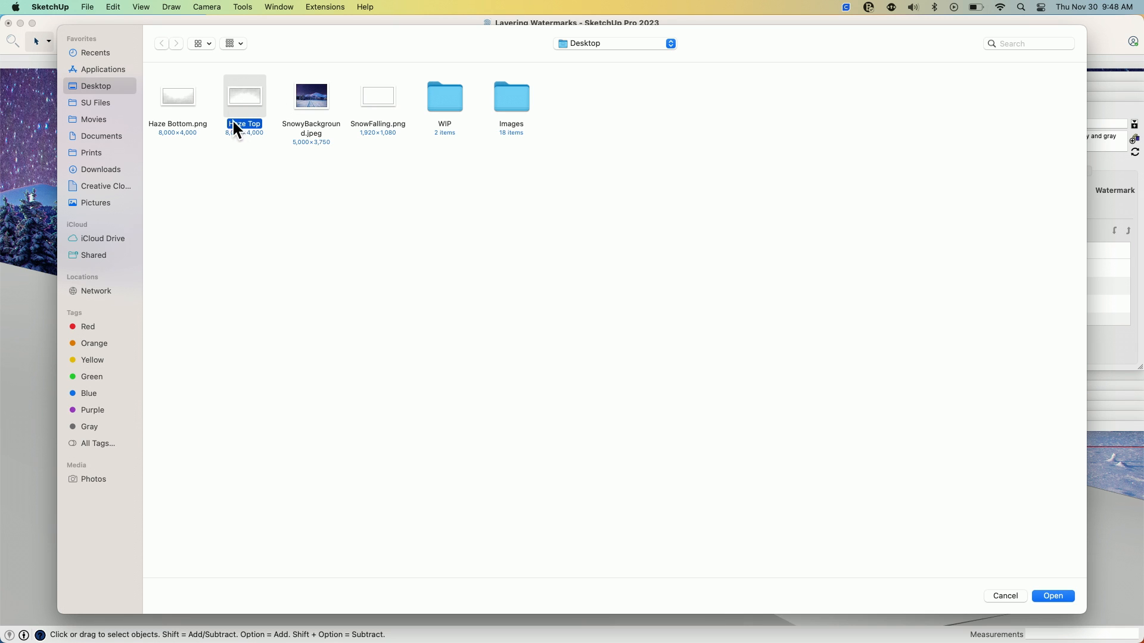
click(1051, 598)
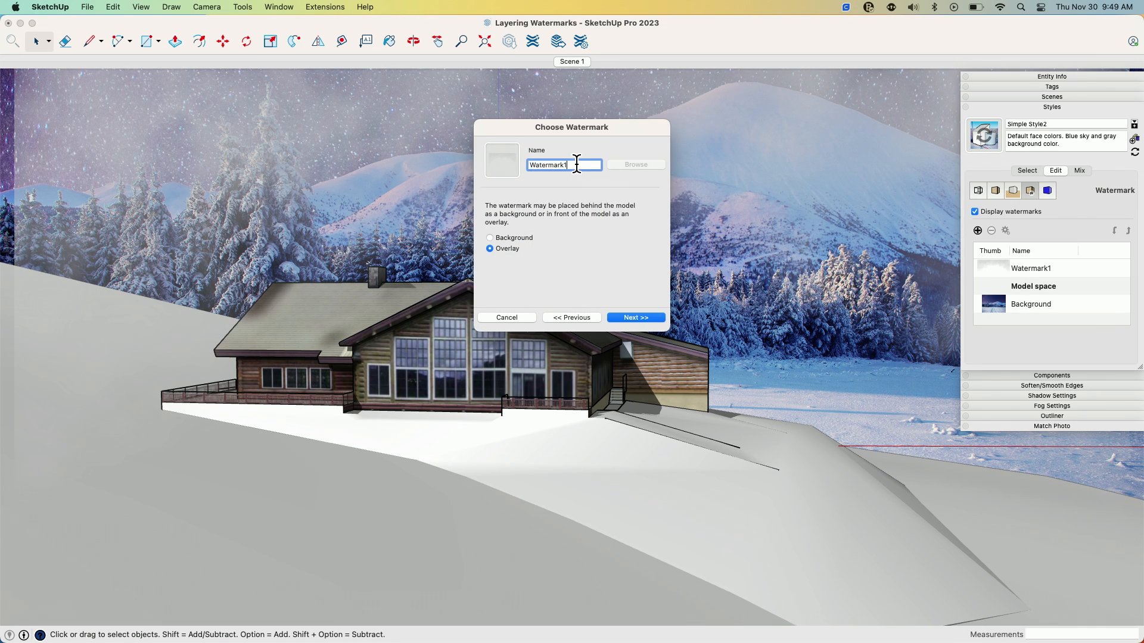
Name the overlay watermark Haze Top and reduce its blend to roughly 70 percent of the way towards Image.
text(Haze Top)
click(636, 318)
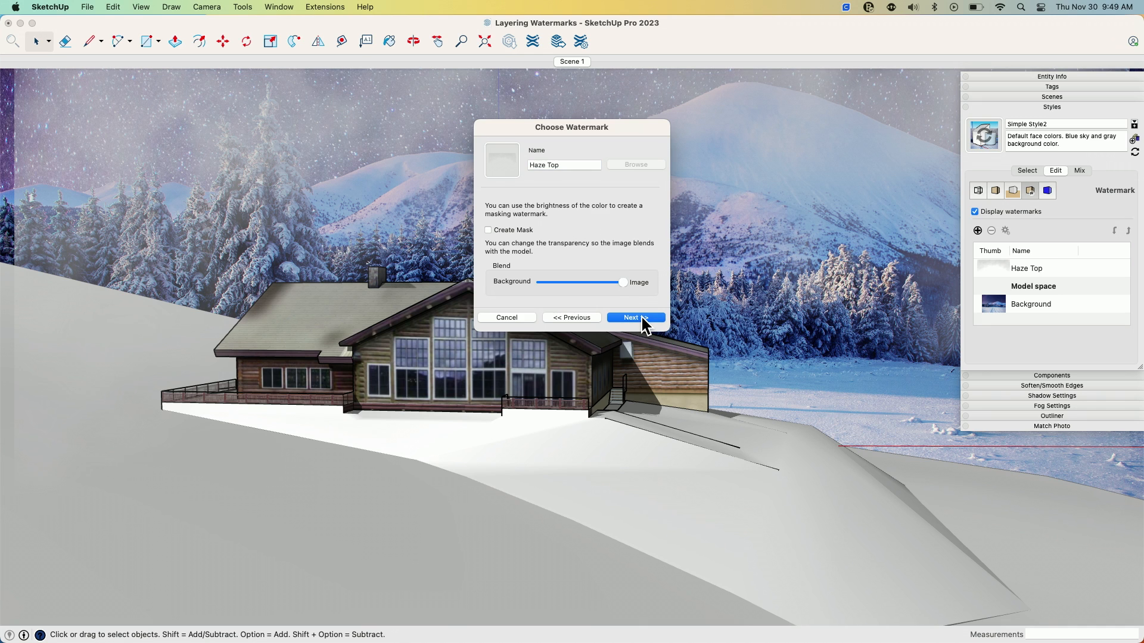
drag(613, 280, 643, 278)
drag(595, 125, 227, 311)
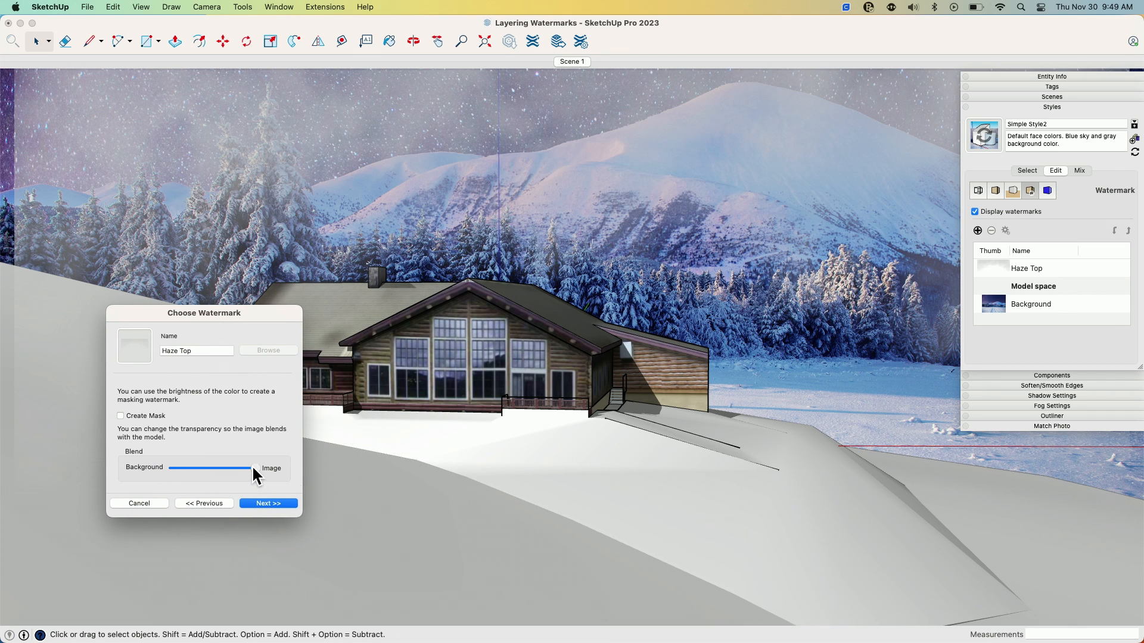
drag(253, 470, 229, 471)
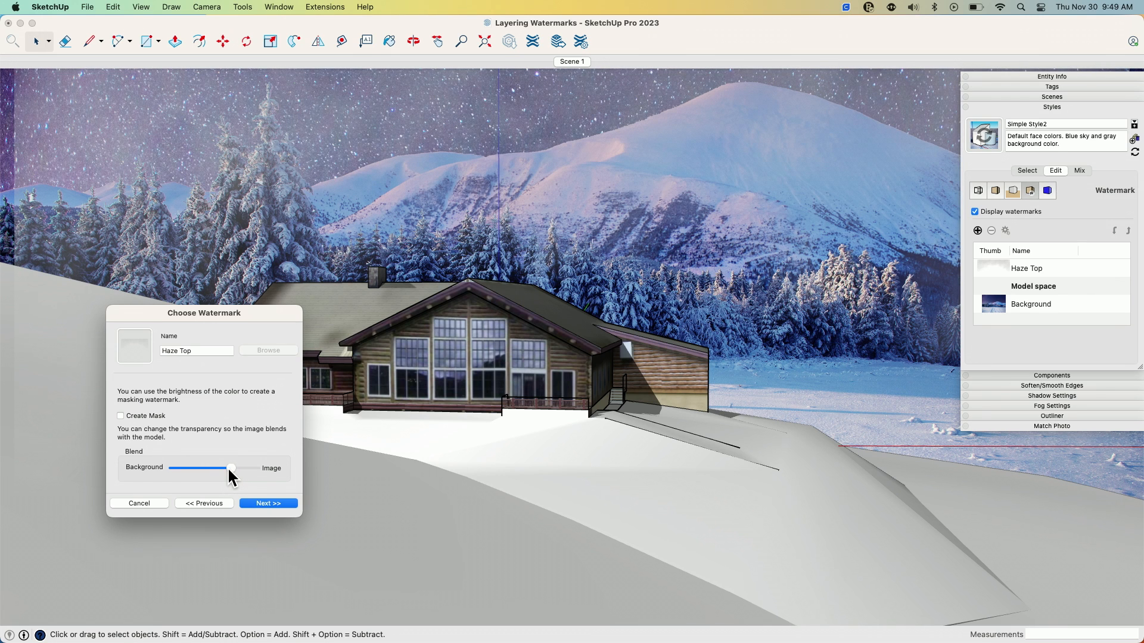
click(269, 500)
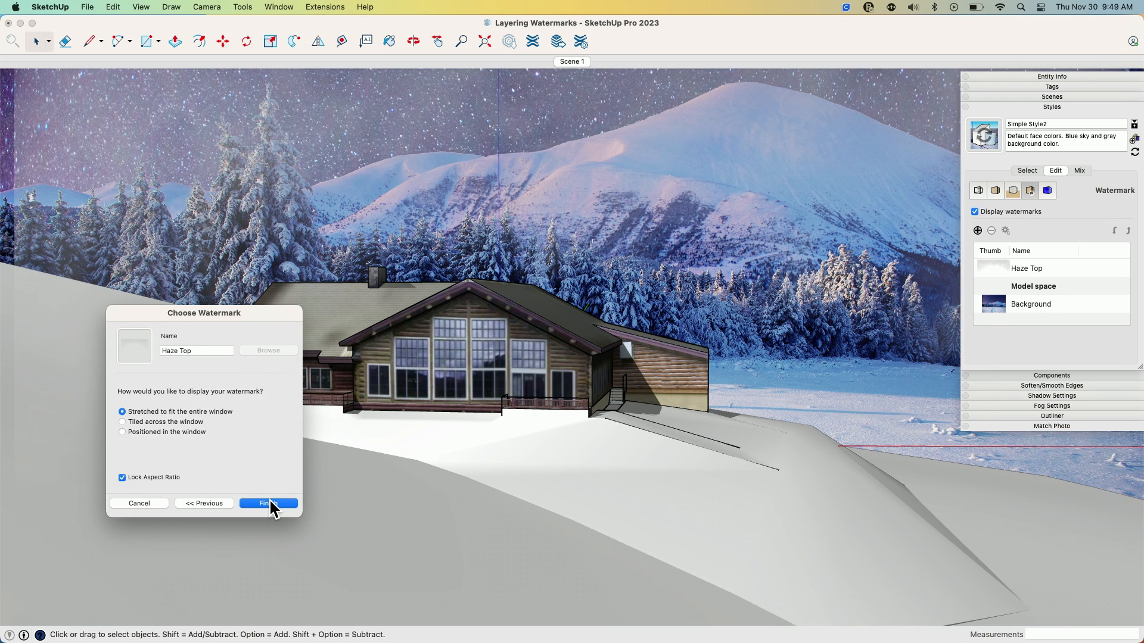
Position the Haze Top watermark at the top centre of the window at maximum scale and finish creating it.
click(122, 432)
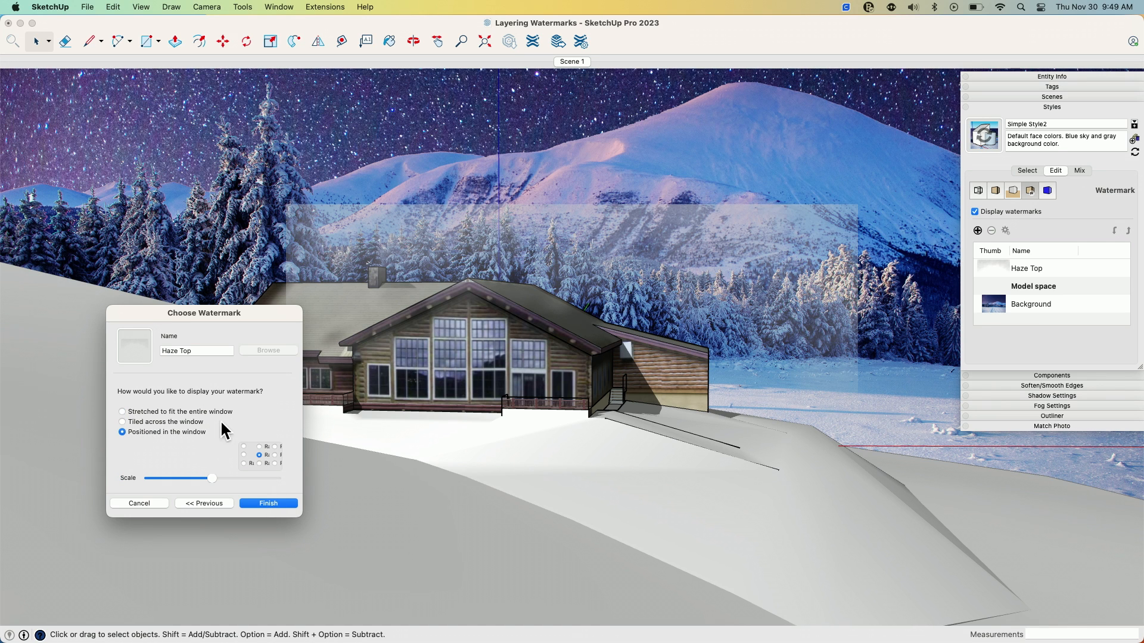
click(258, 445)
drag(210, 477, 291, 481)
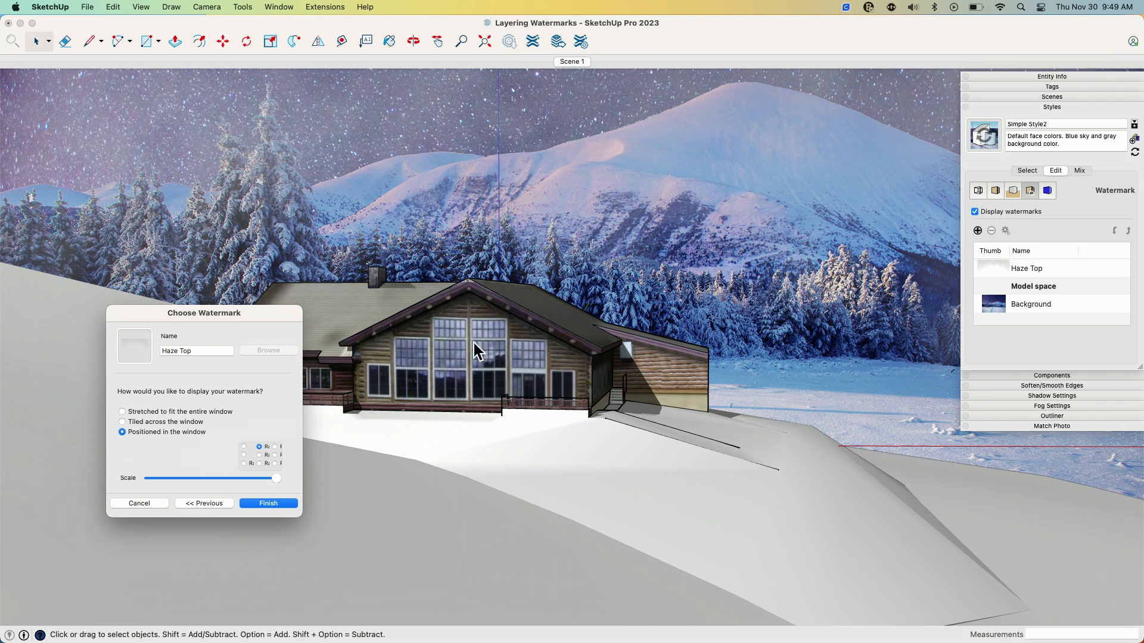
click(267, 503)
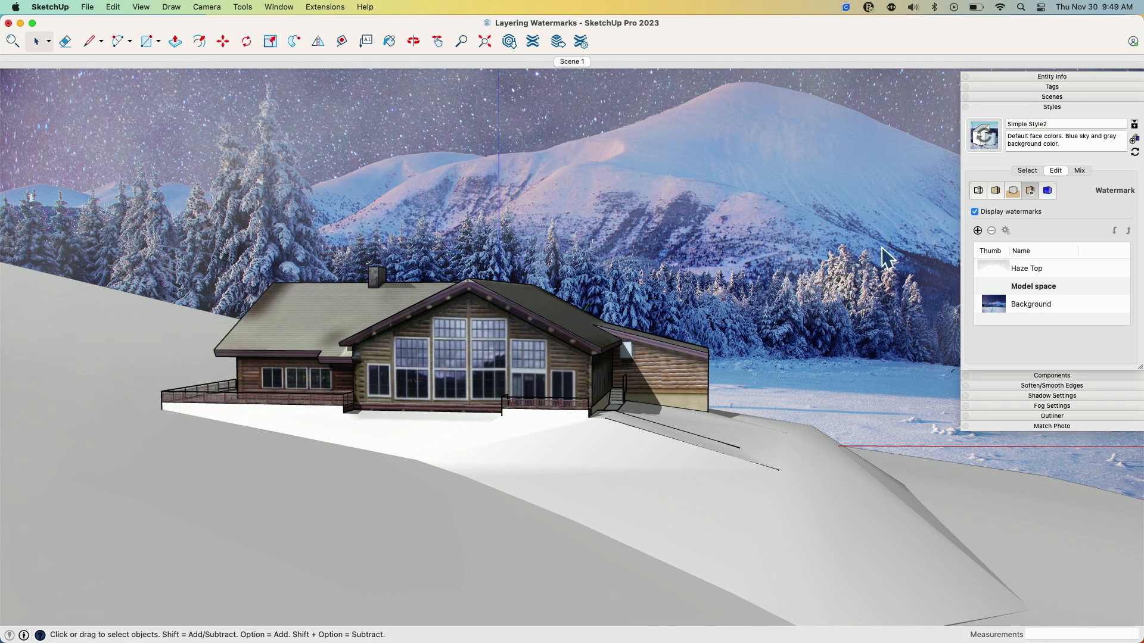
Add Haze Bottom.png from the Desktop folder as an overlay watermark named Haze Bottom, with its blend reduced to about 80 percent towards Image.
click(978, 231)
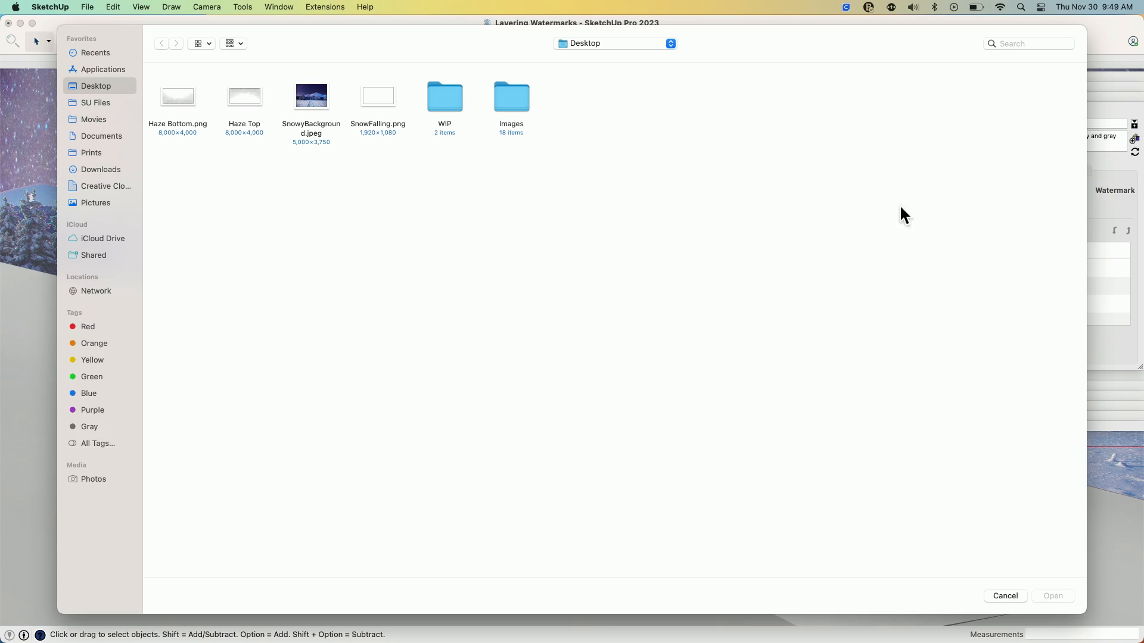
click(176, 100)
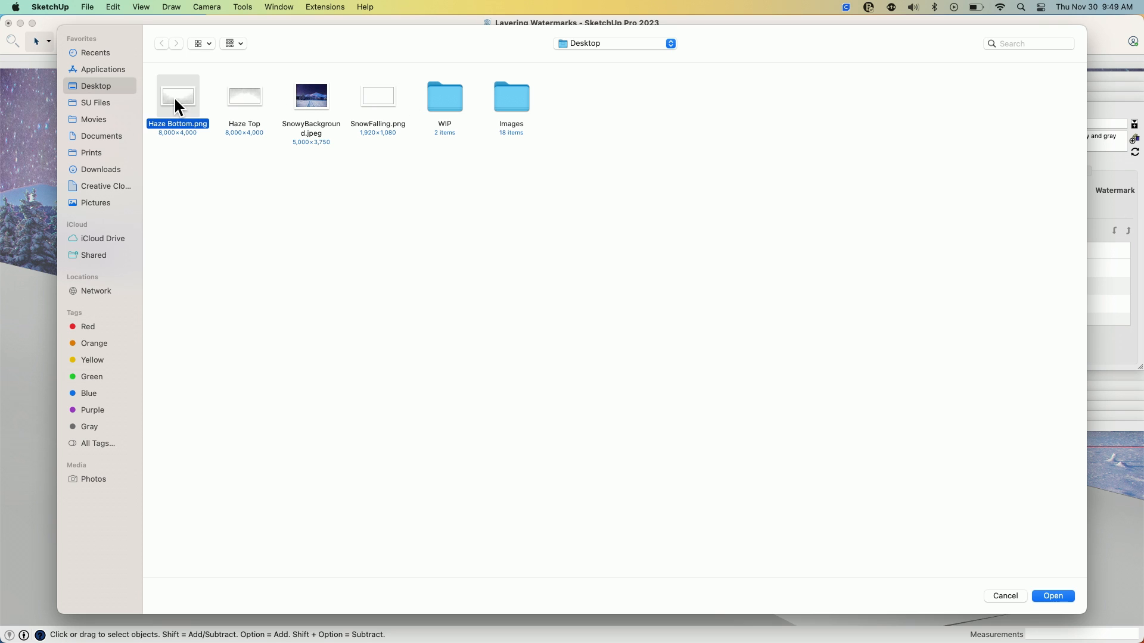
click(1052, 597)
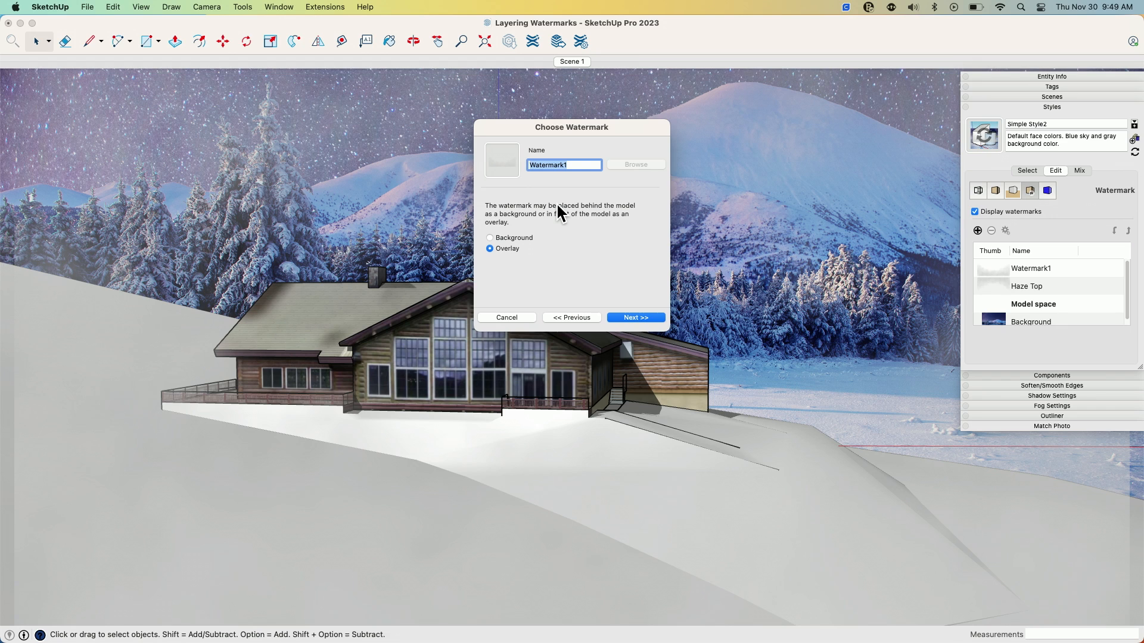
text(Haze Bottom)
click(620, 317)
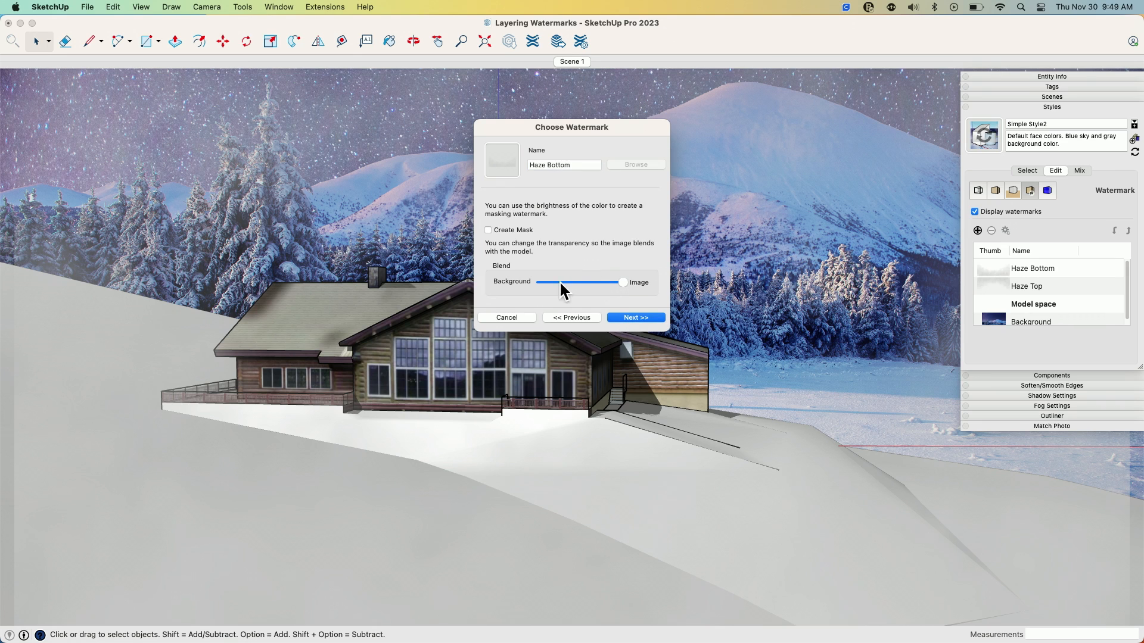
click(608, 282)
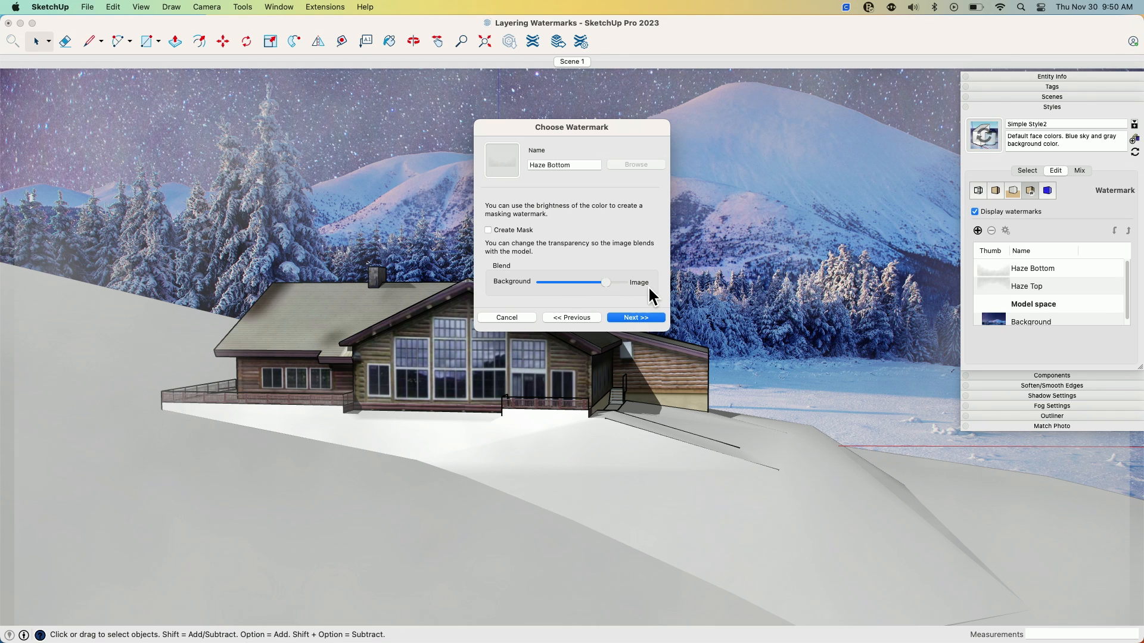
click(648, 316)
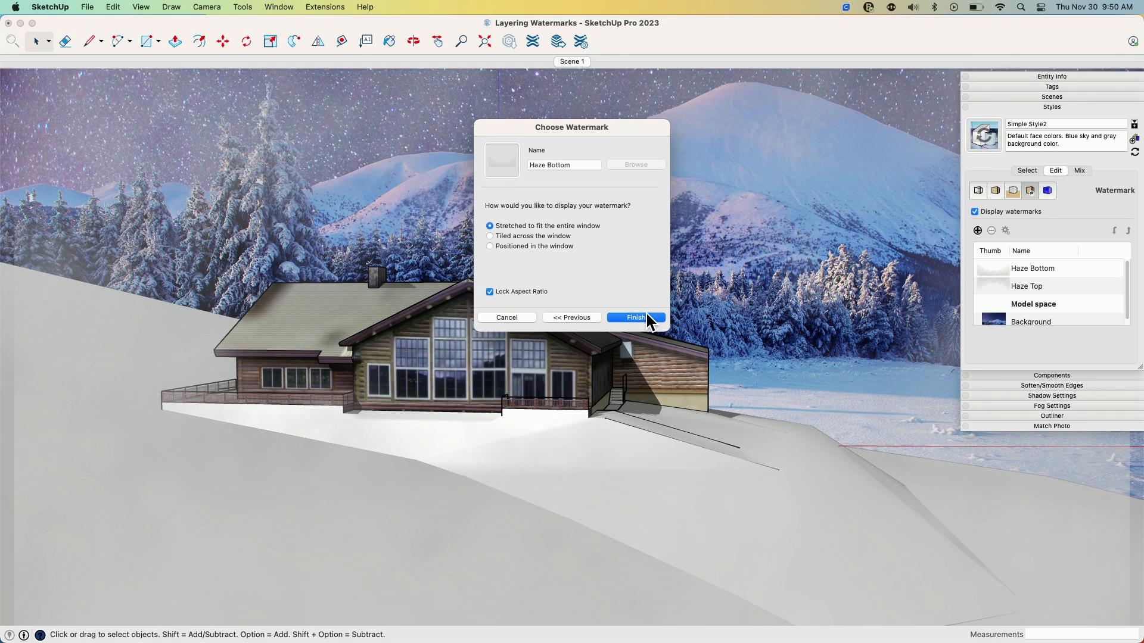
Position the Haze Bottom watermark at the bottom centre of the window at maximum scale and finish creating it.
click(534, 247)
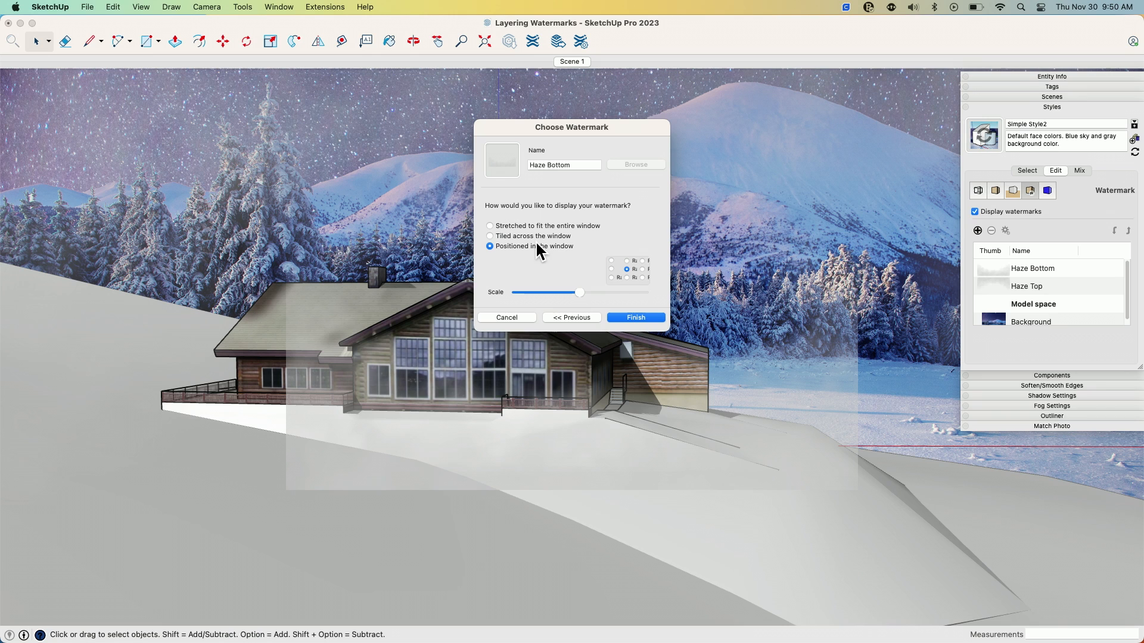
click(627, 277)
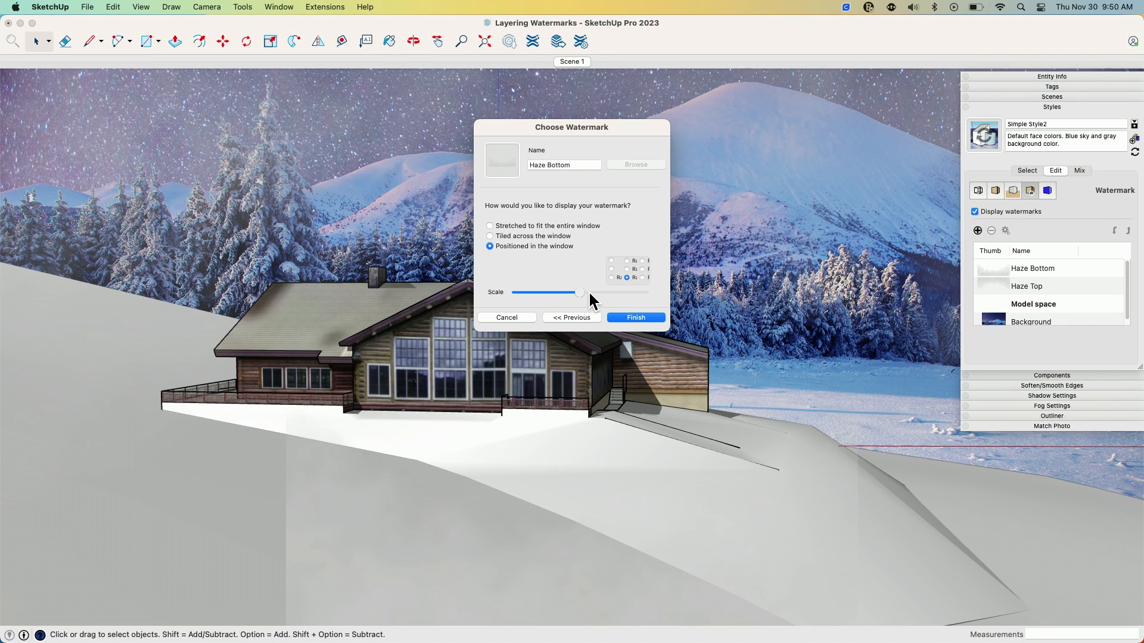
drag(579, 292, 691, 299)
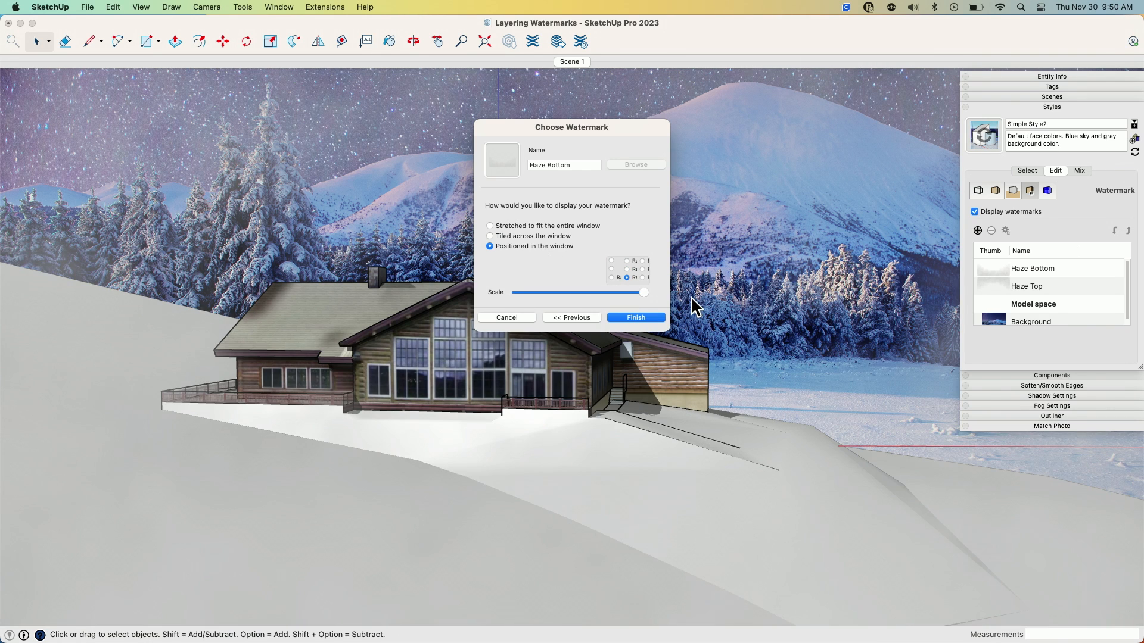
click(621, 319)
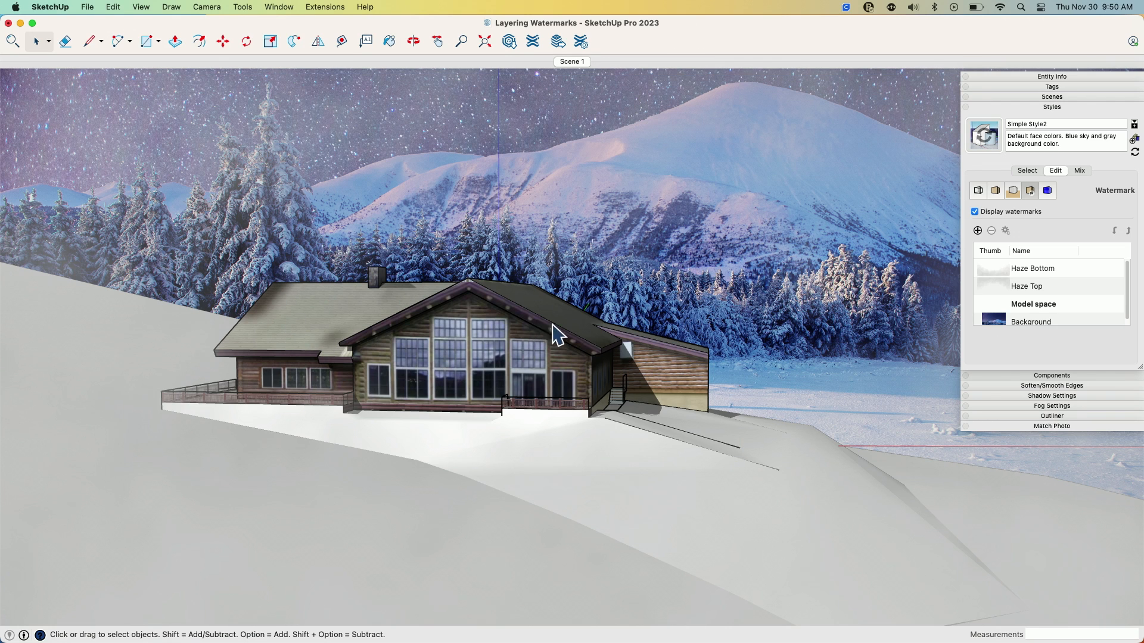
Hide the model axes so they do not cross the lodge scene.
scroll(519, 324, up, 8)
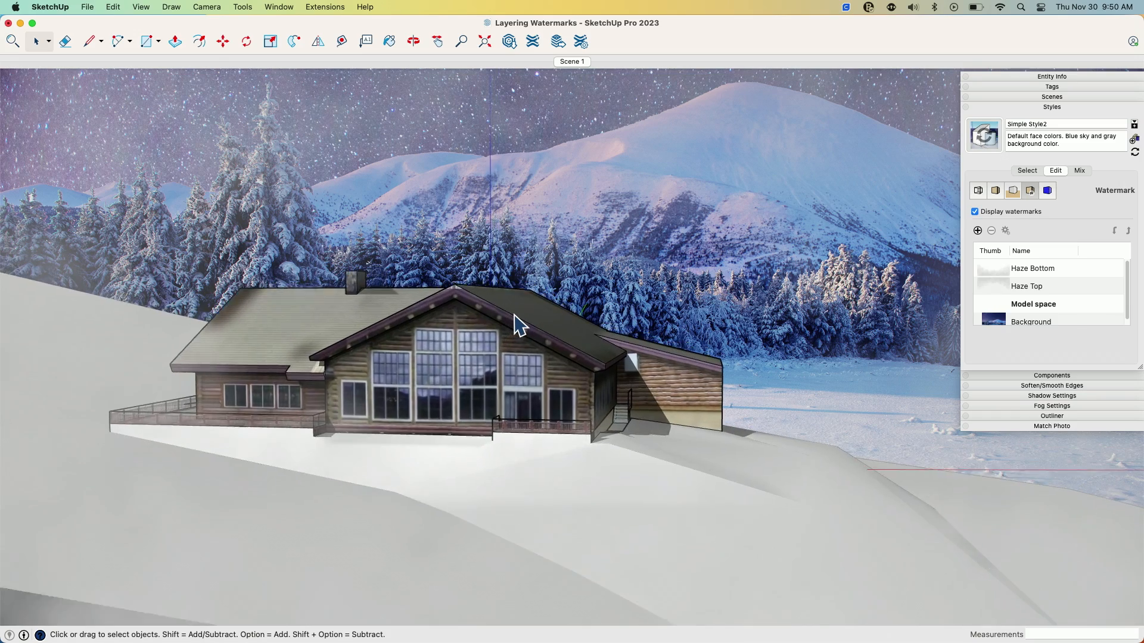
scroll(477, 456, down, 3)
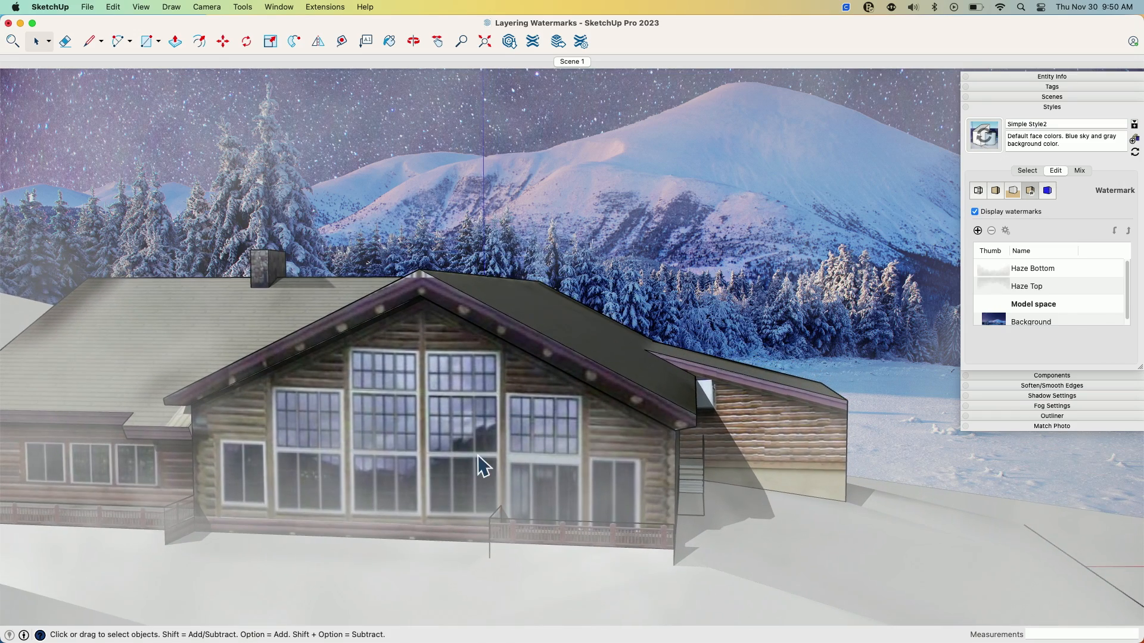
scroll(428, 408, down, 8)
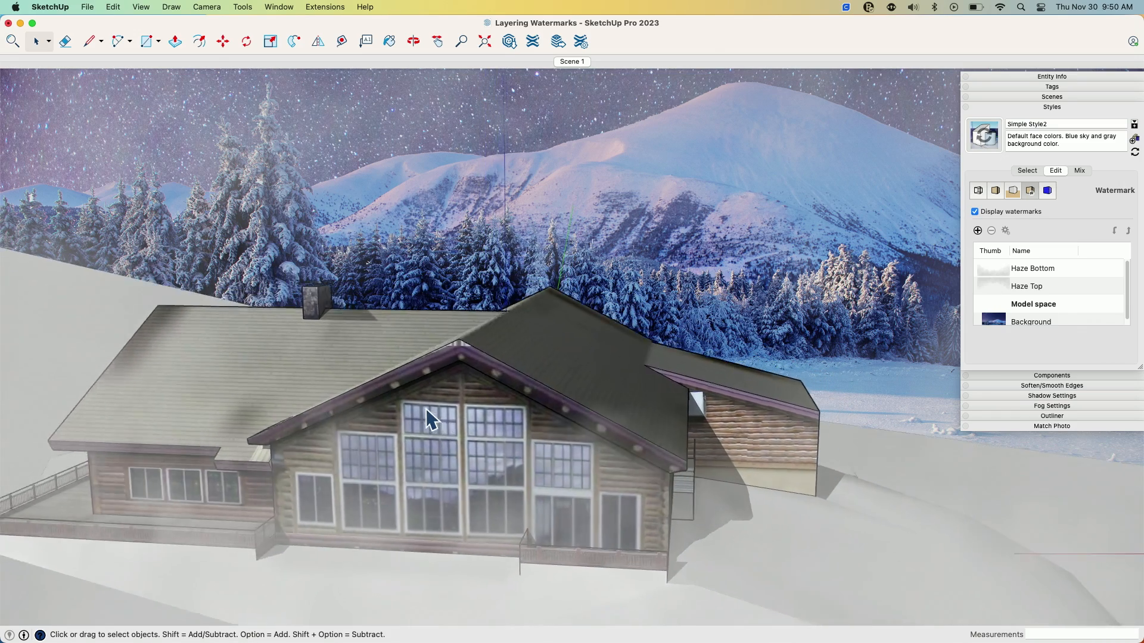
scroll(427, 409, up, 3)
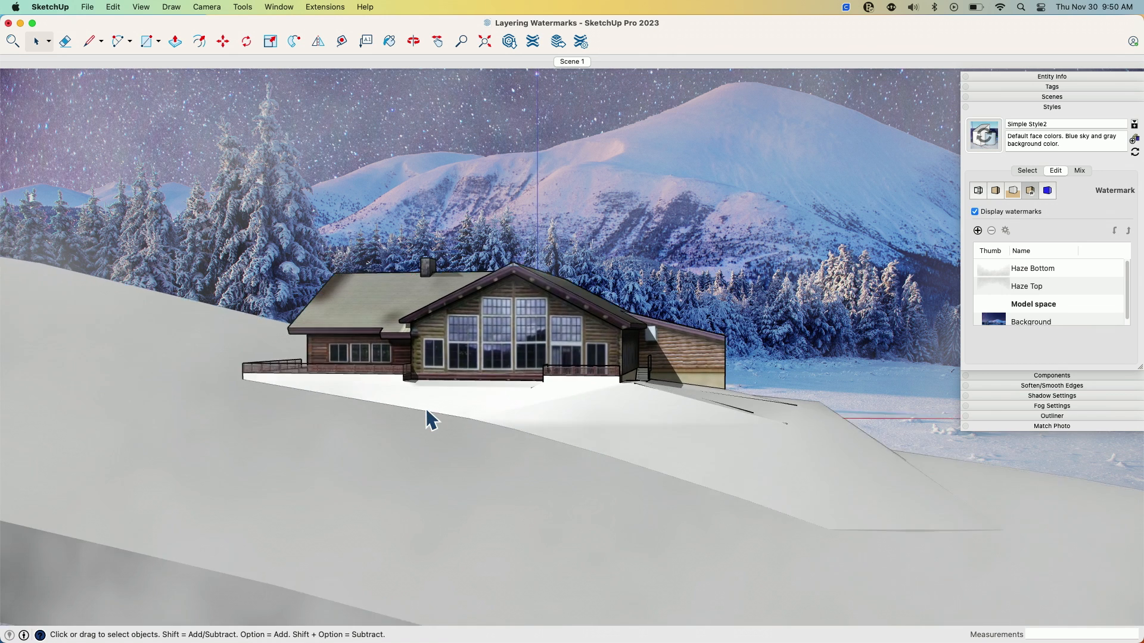
scroll(431, 405, down, 2)
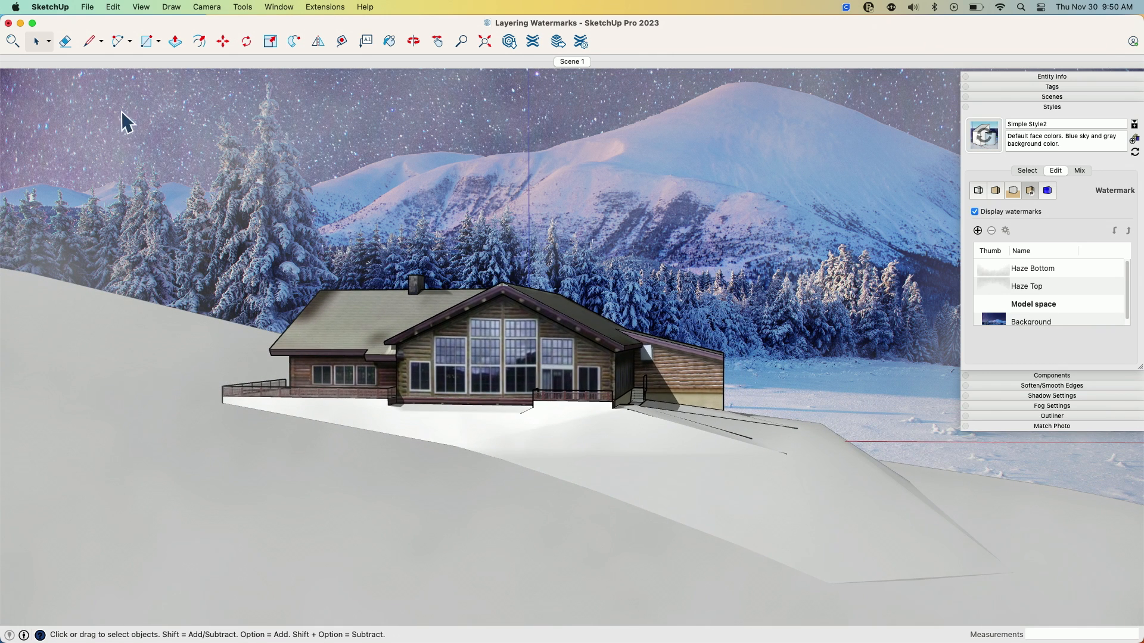
click(141, 7)
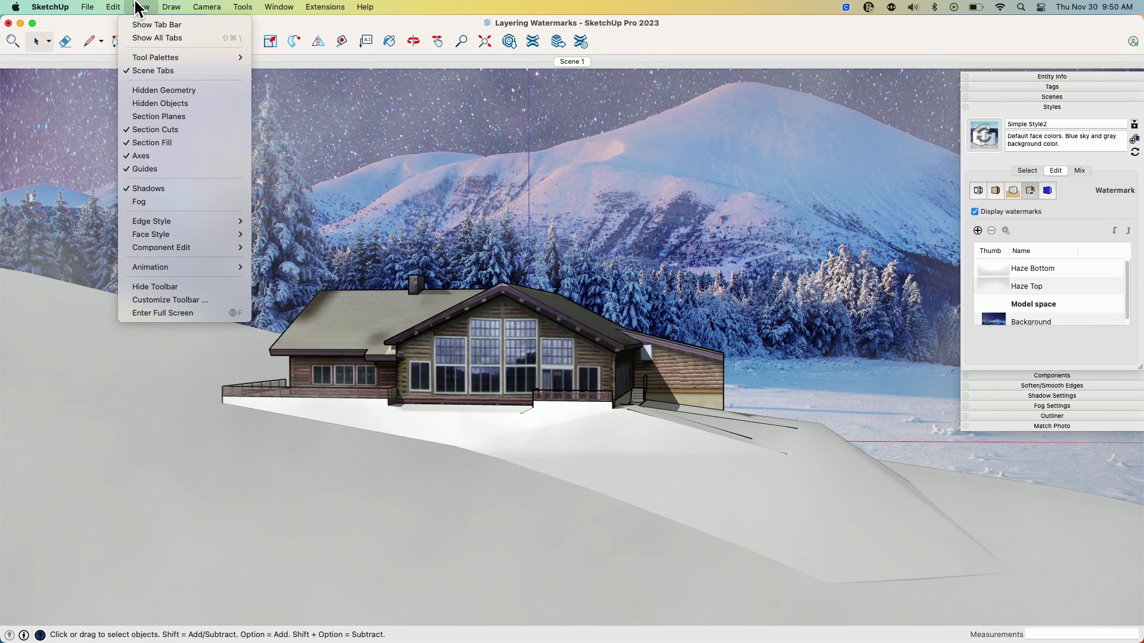
click(148, 157)
Add SnowFalling.png from the Desktop folder as an overlay watermark named Snow, with its blend reduced to about 70 percent towards Image.
scroll(767, 401, up, 2)
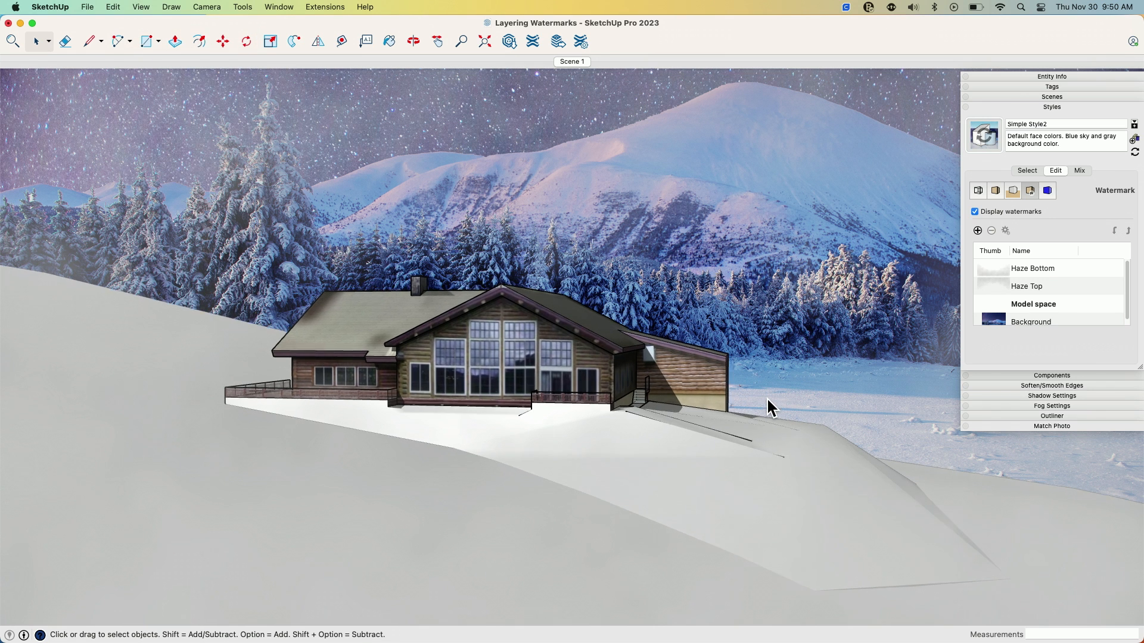
scroll(767, 402, down, 2)
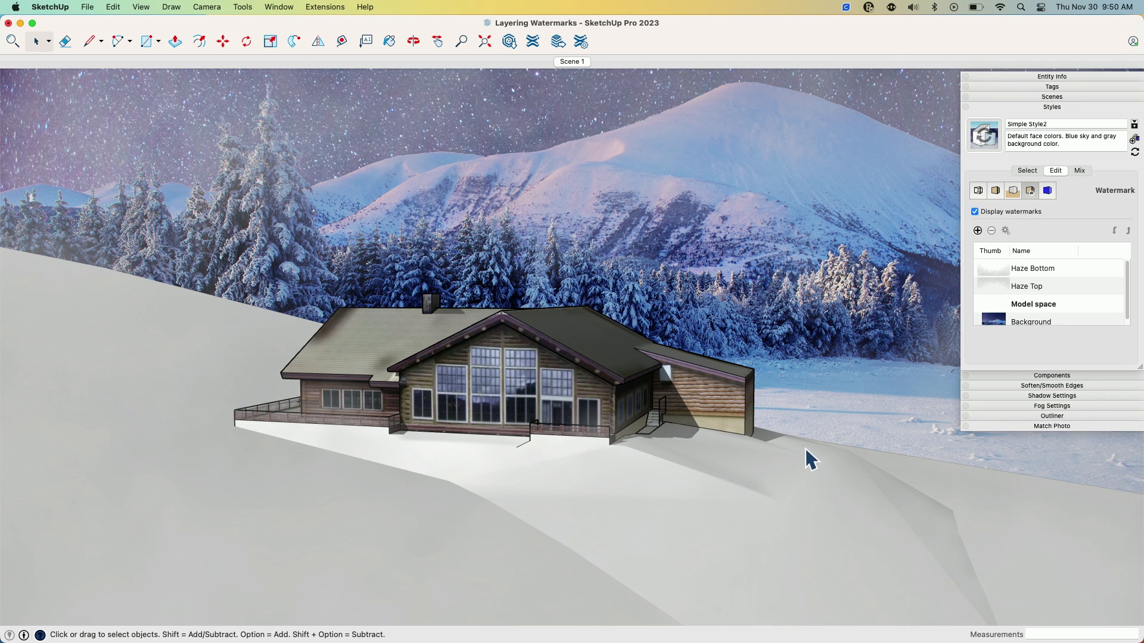
click(977, 231)
click(380, 102)
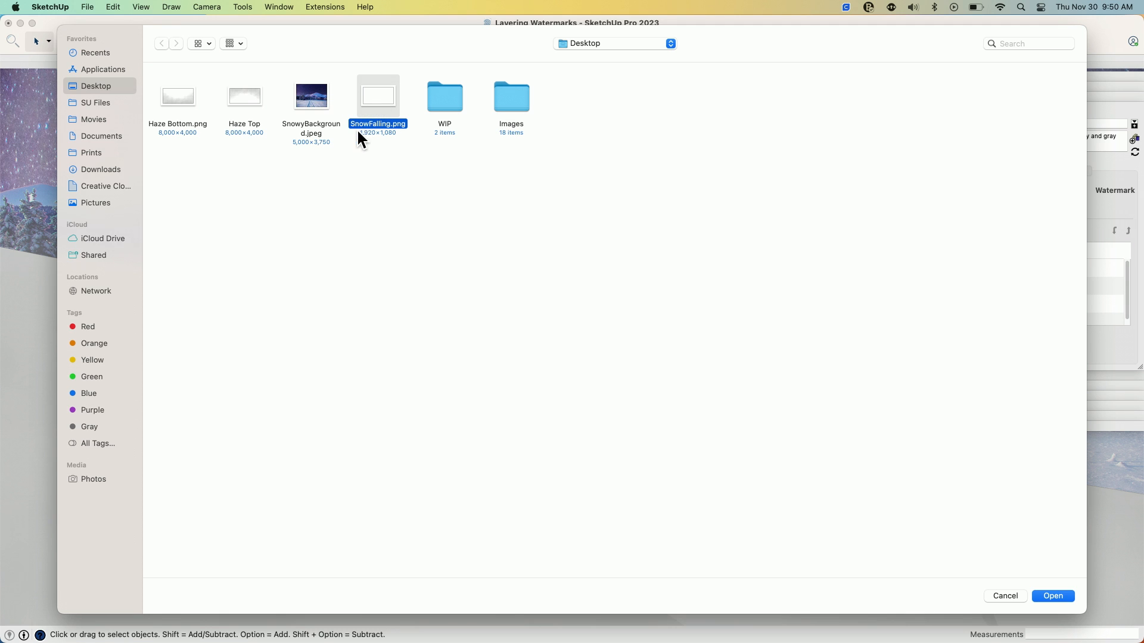
click(1053, 596)
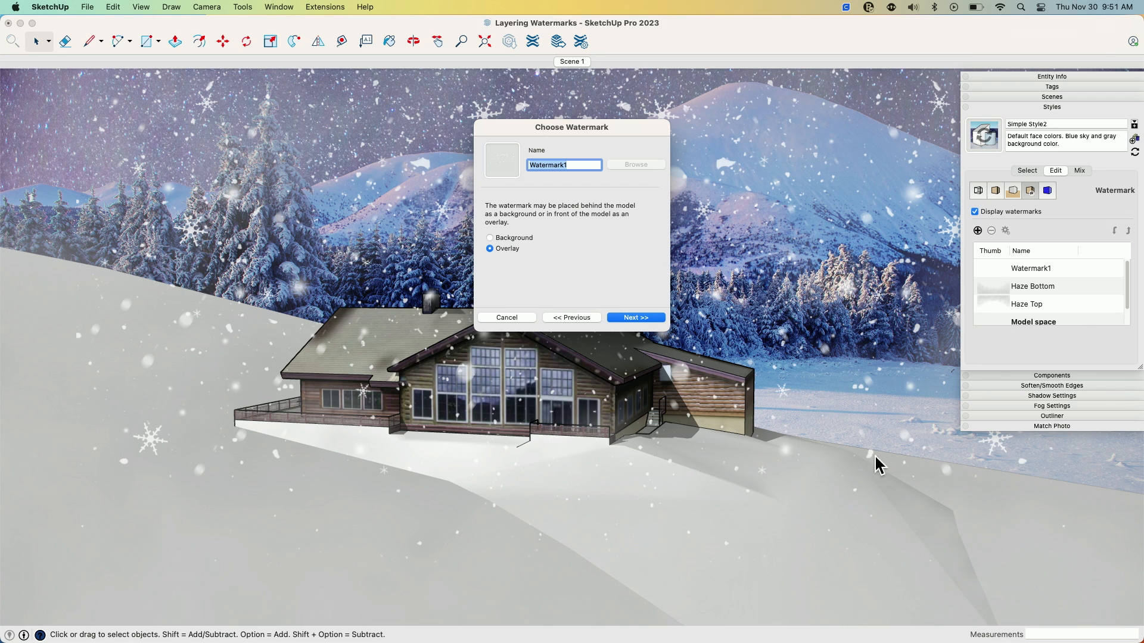
text(Snow)
click(644, 321)
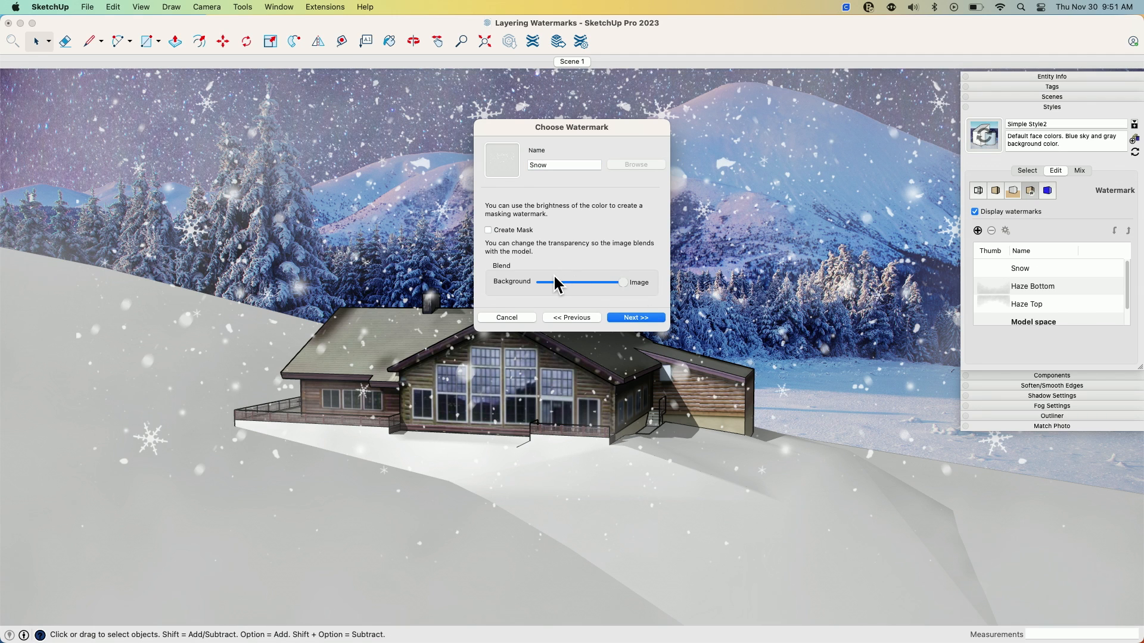
drag(554, 277, 599, 285)
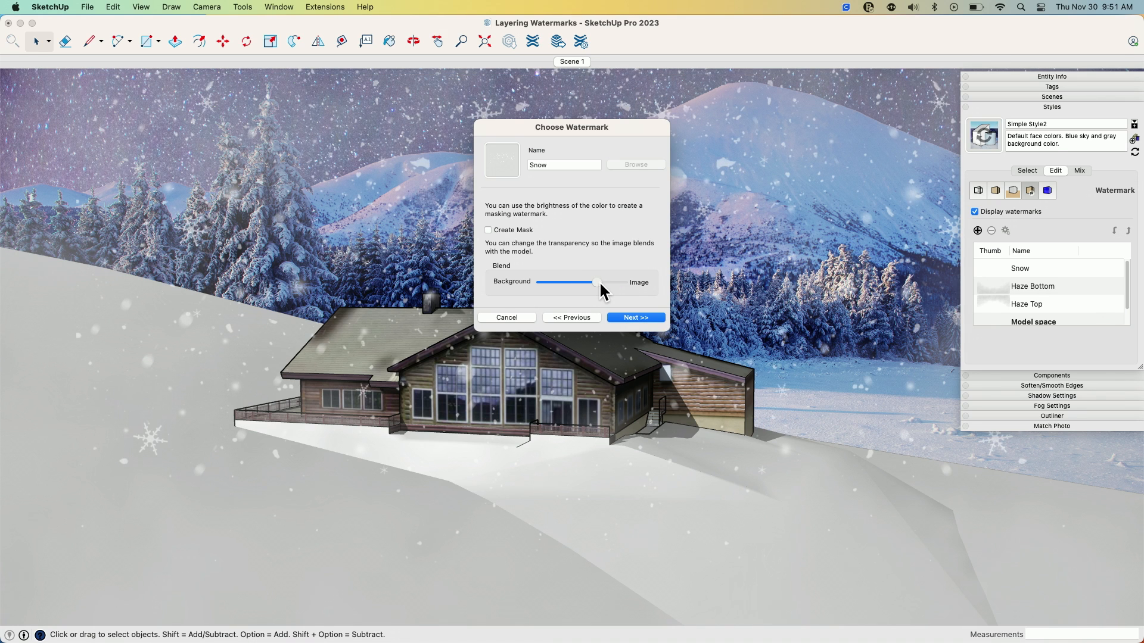
click(652, 317)
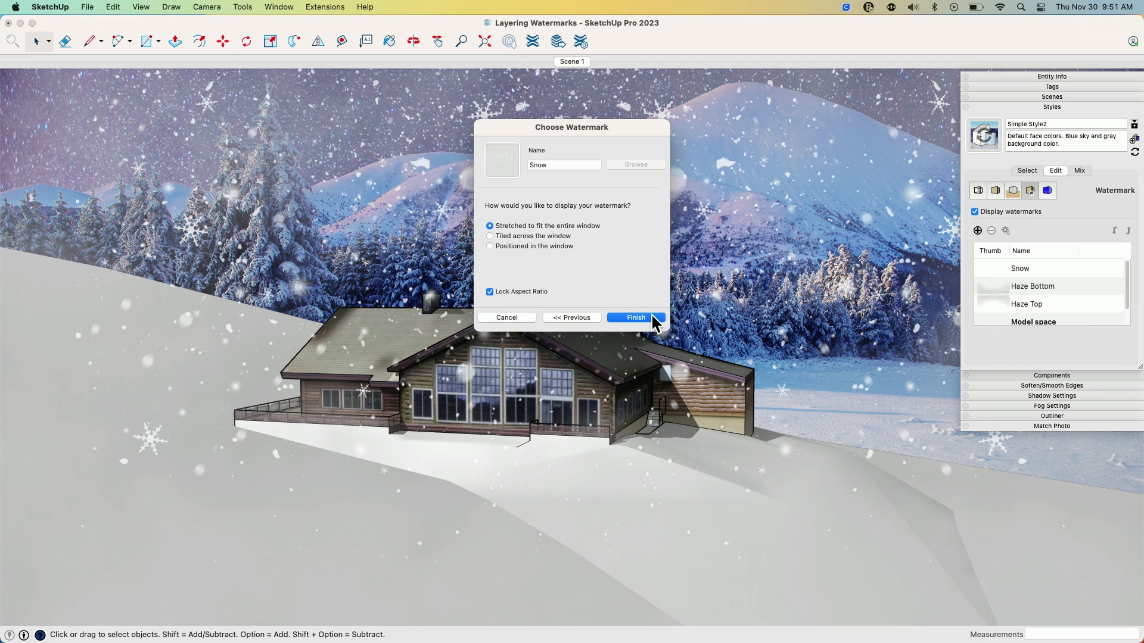
Try tiling the Snow watermark, but settle on positioning it in the window's centre at maximum scale and finish creating it.
click(490, 236)
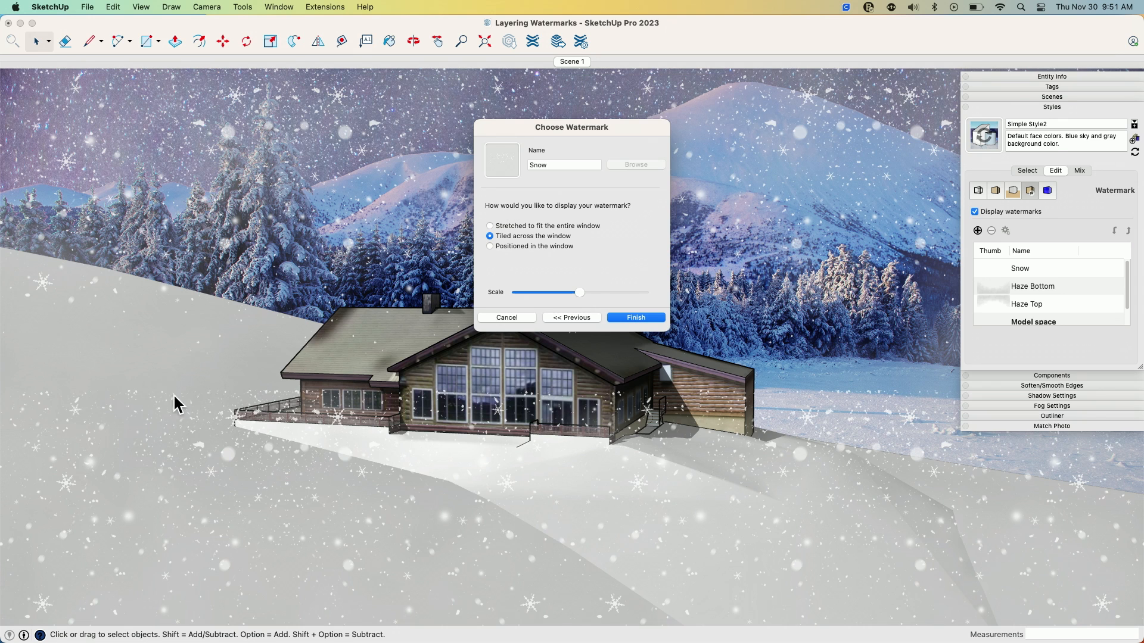
click(489, 246)
click(626, 270)
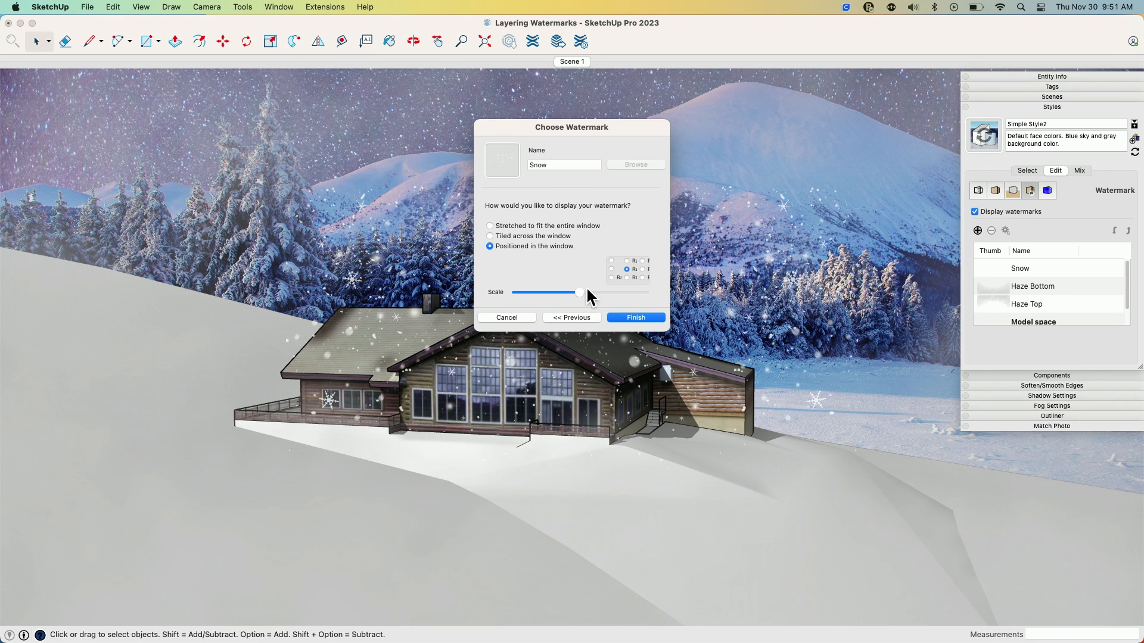
click(644, 293)
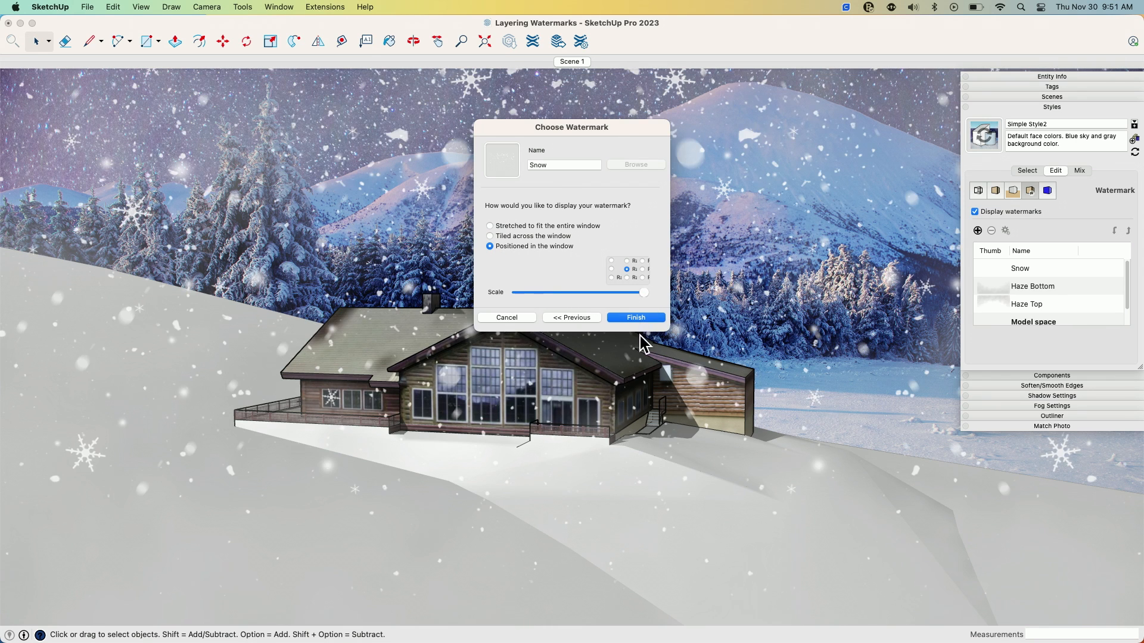
click(633, 317)
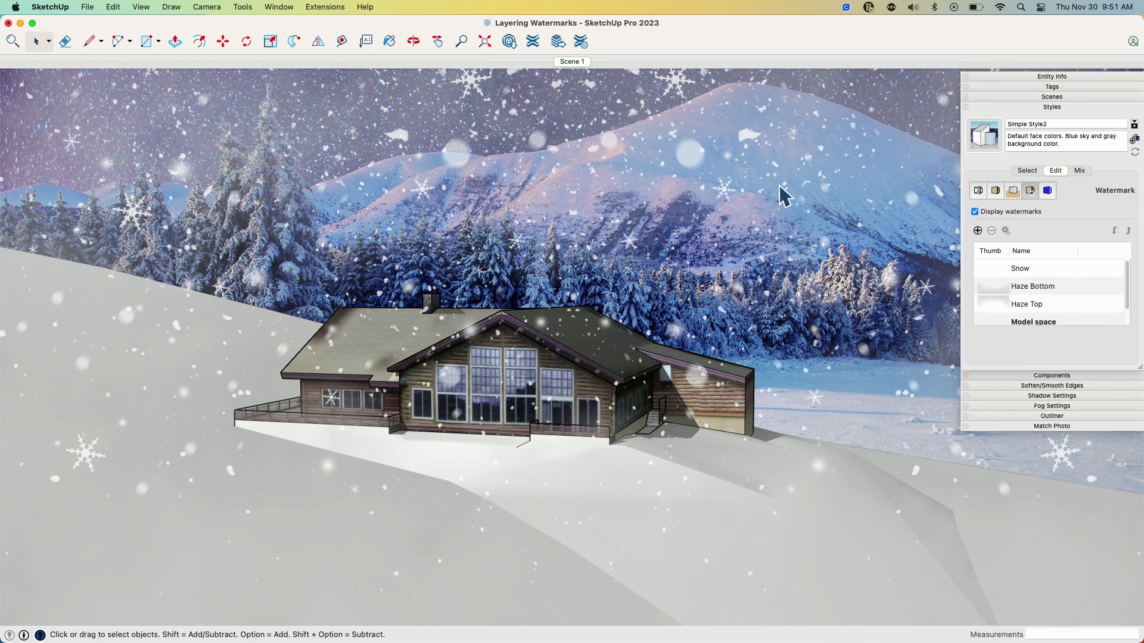
Edit the Haze Top watermark, reducing its blend to about halfway between Background and Image.
click(1041, 305)
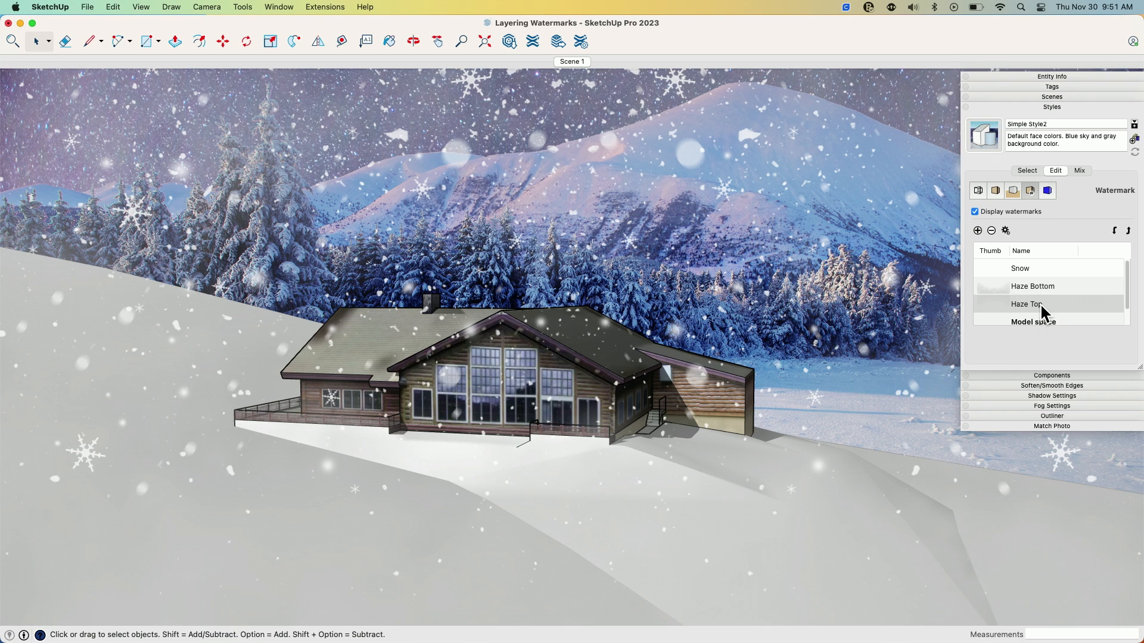
double_click(1040, 302)
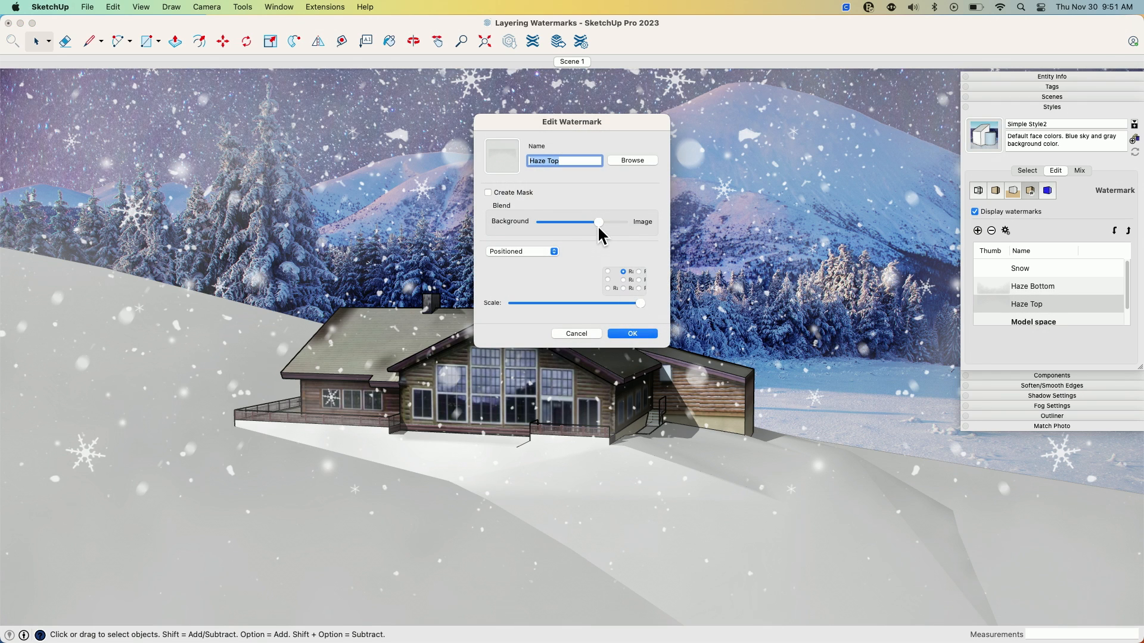
drag(593, 222, 582, 222)
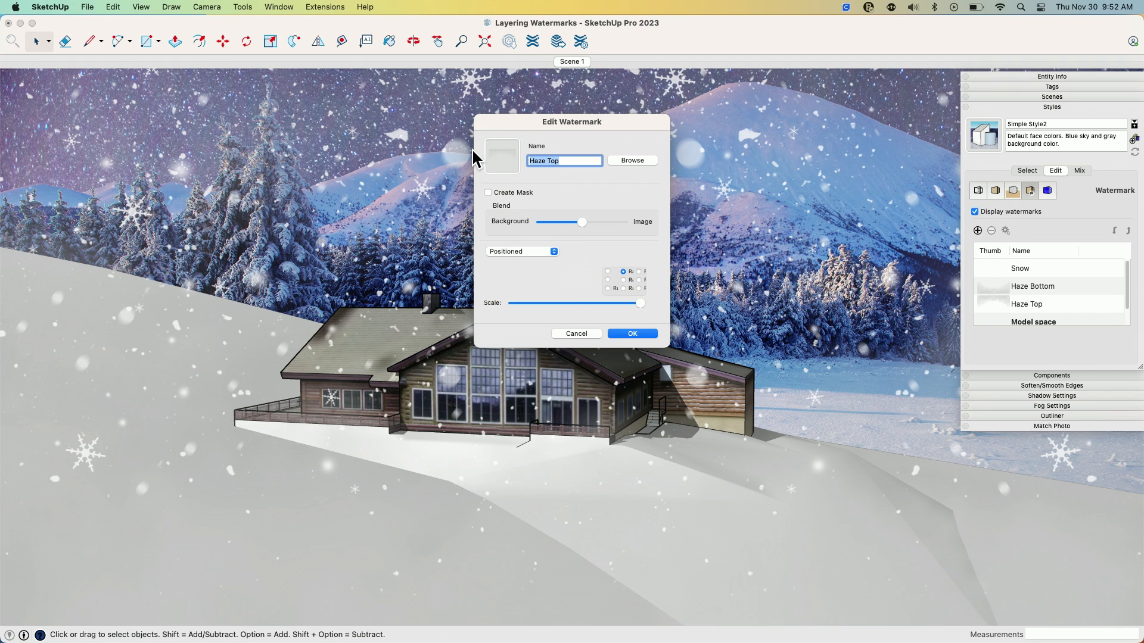
click(626, 336)
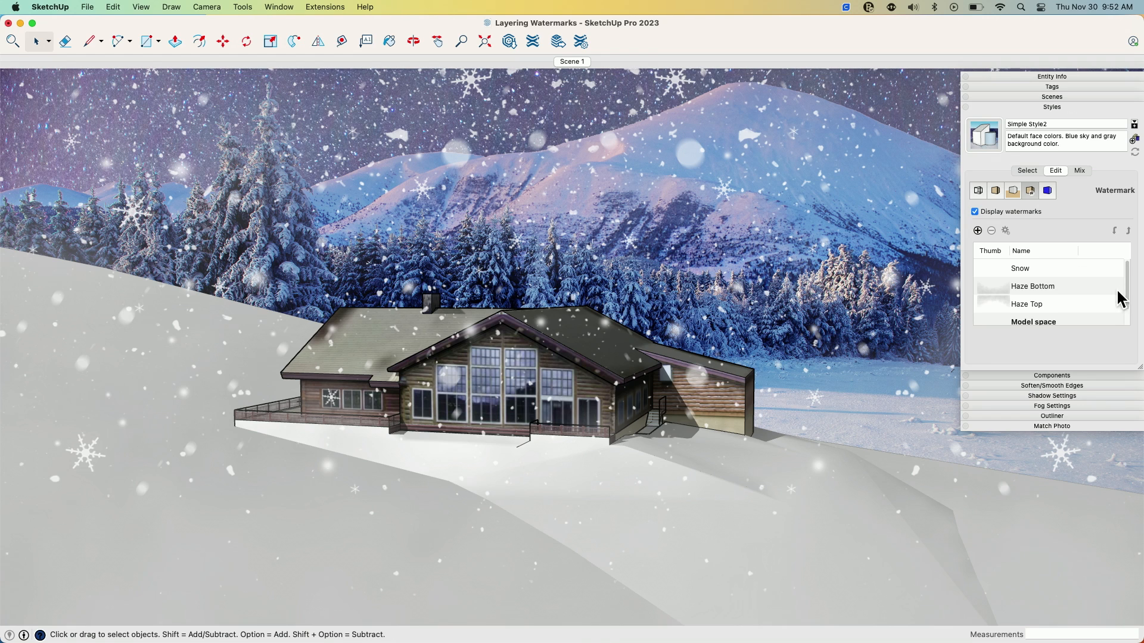
Zoom in slightly on the lodge, collapse the style settings and move the tray off the scene for an unobstructed view.
drag(1130, 282, 1117, 334)
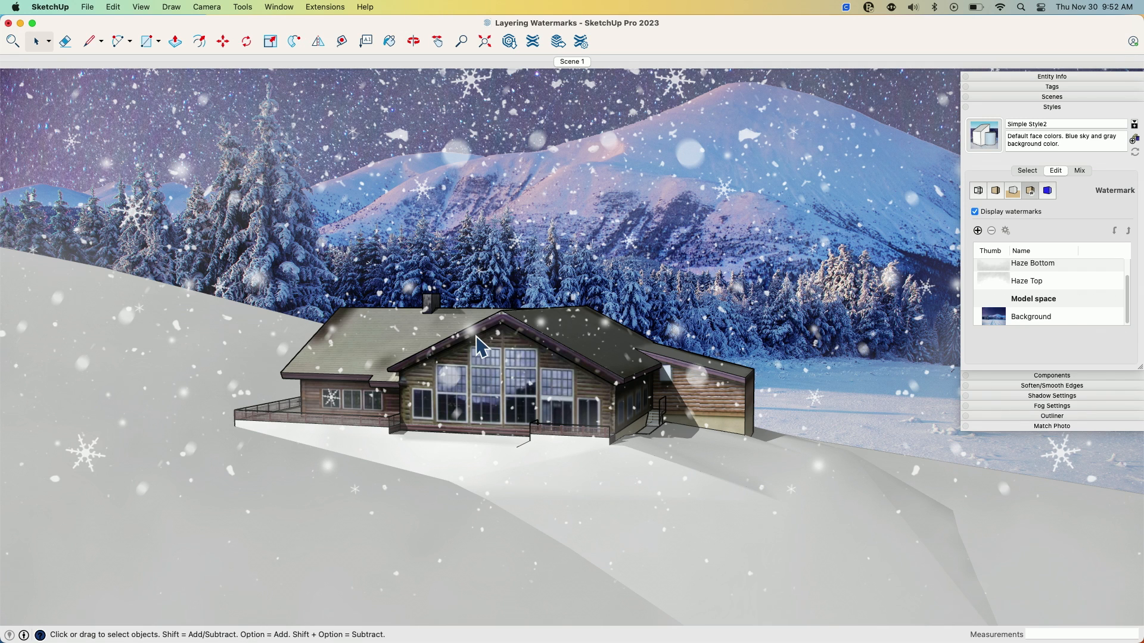
scroll(477, 344, up, 3)
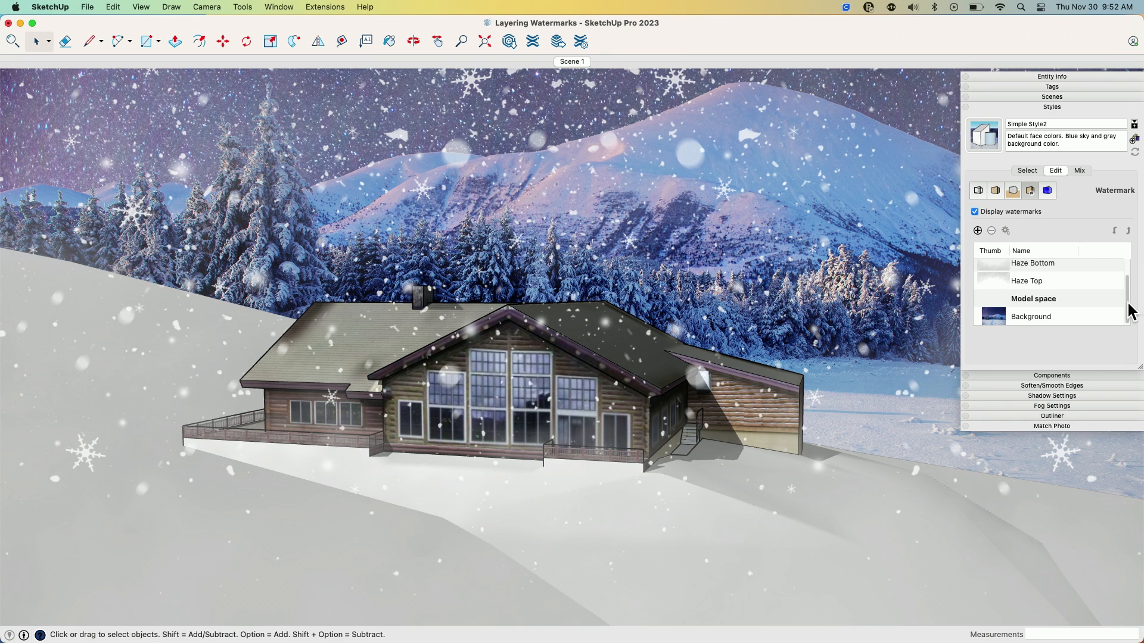
click(1051, 107)
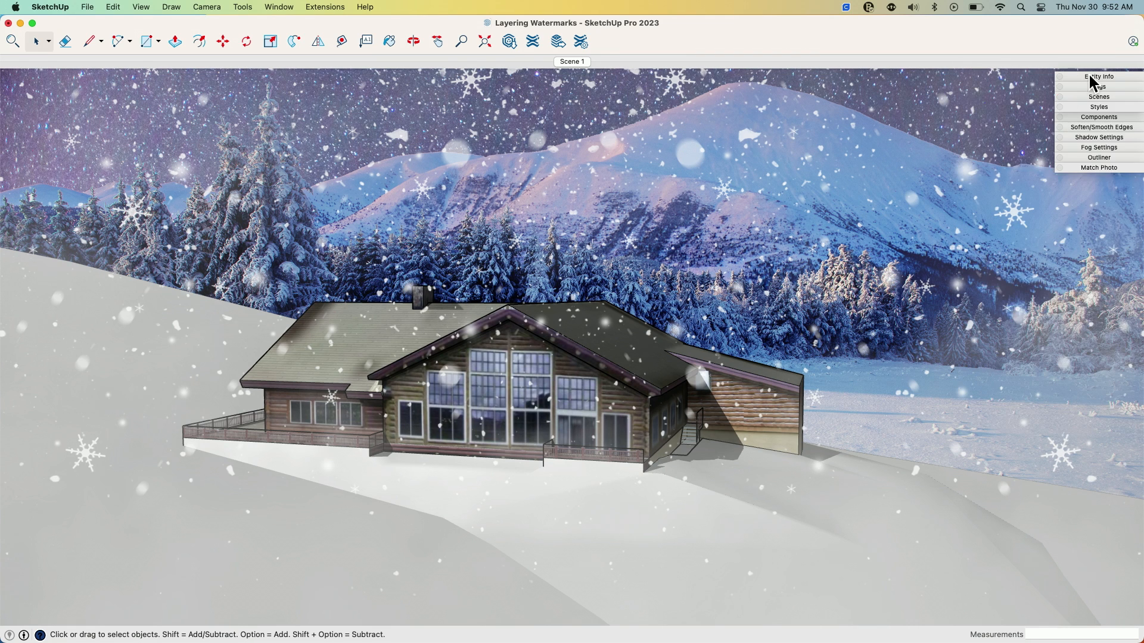
drag(1092, 76, 0, 222)
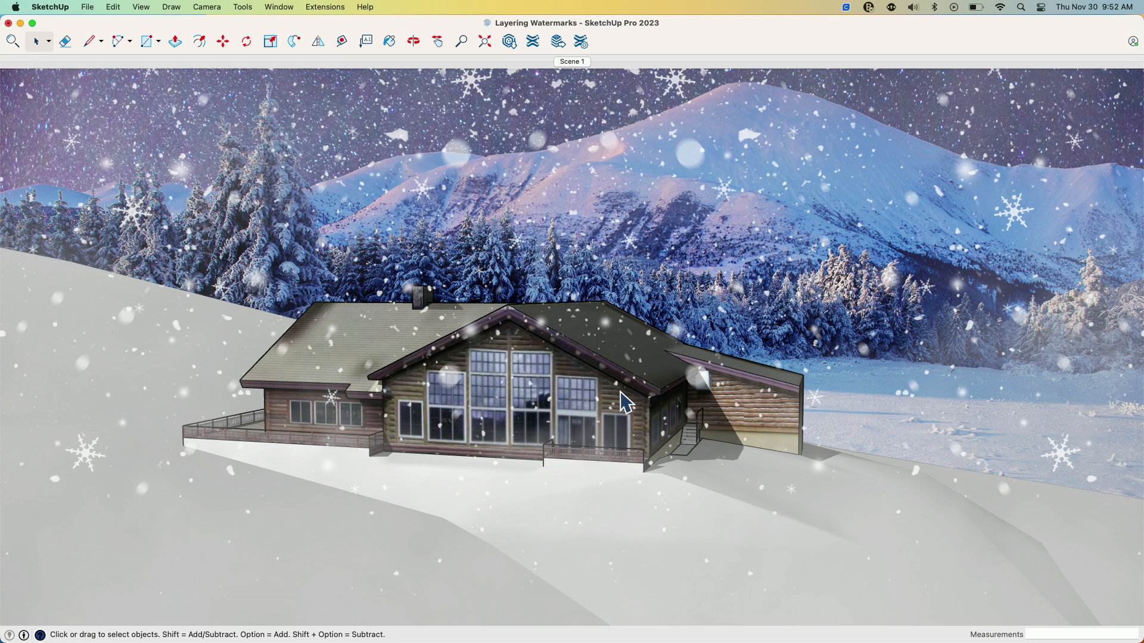
click(616, 437)
key(Escape)
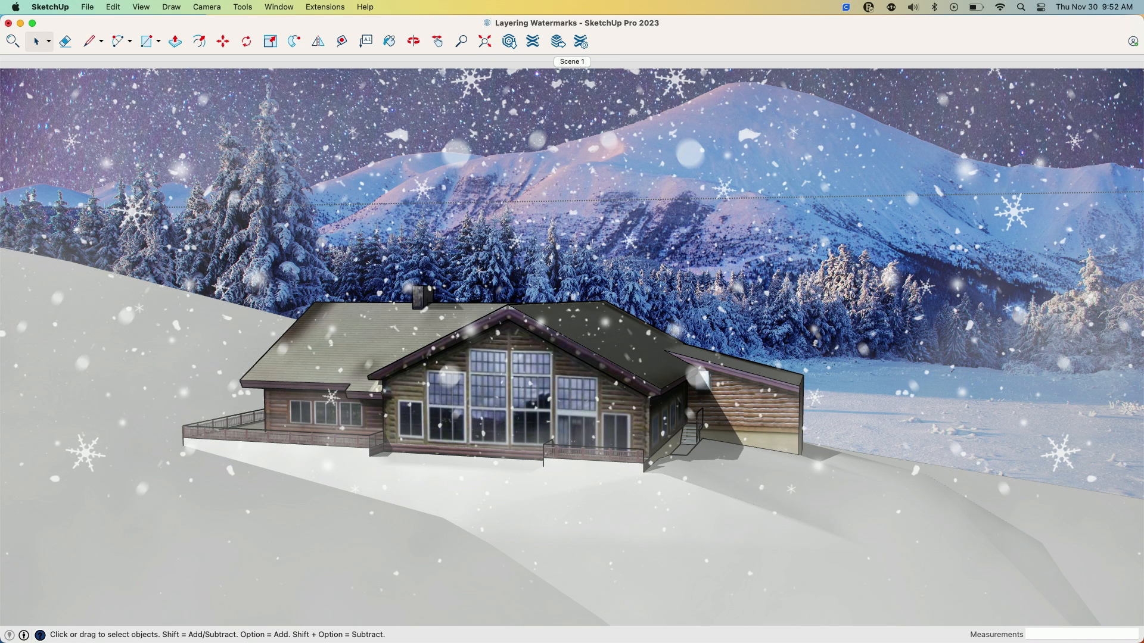
Bring the tray back and switch the watermark display off and on again to compare the scene with and without the layers.
drag(0, 590, 773, 264)
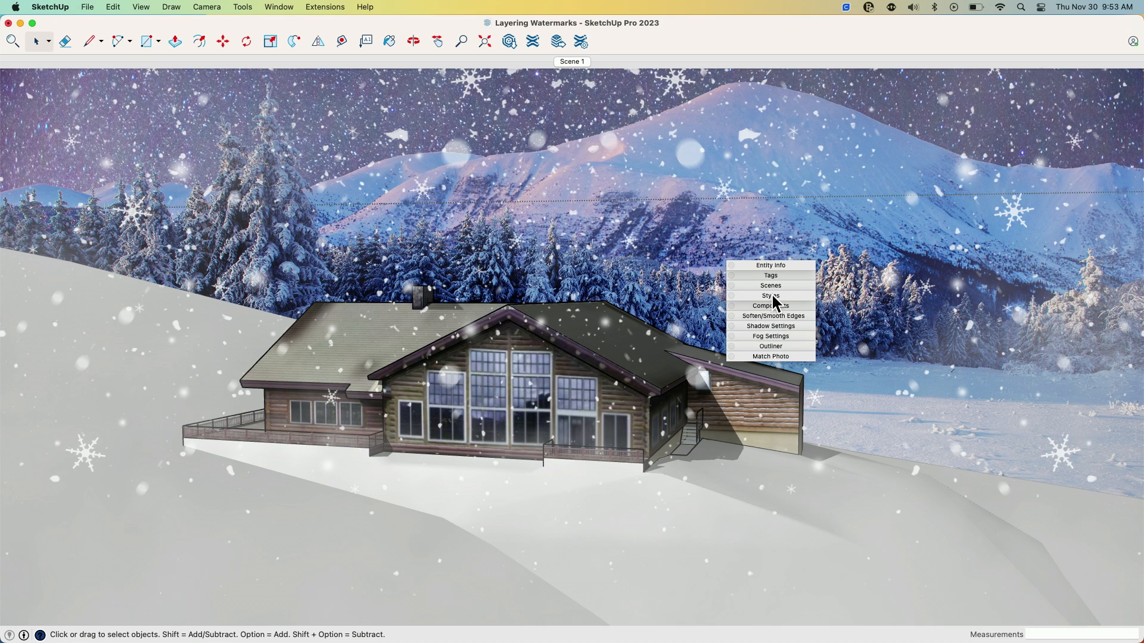
click(773, 296)
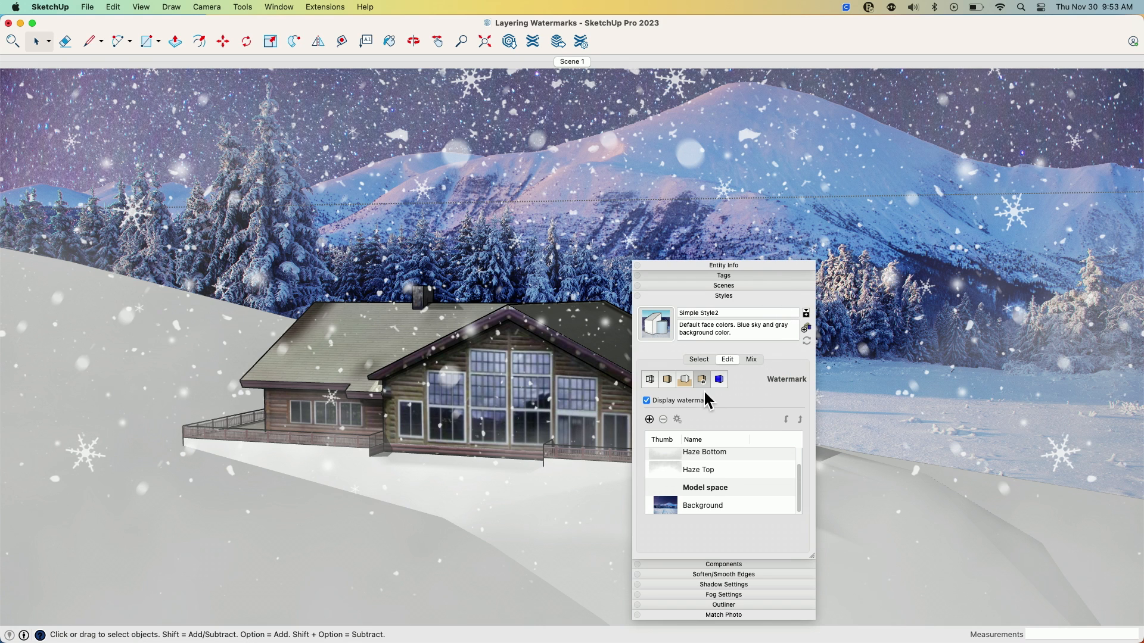
click(646, 401)
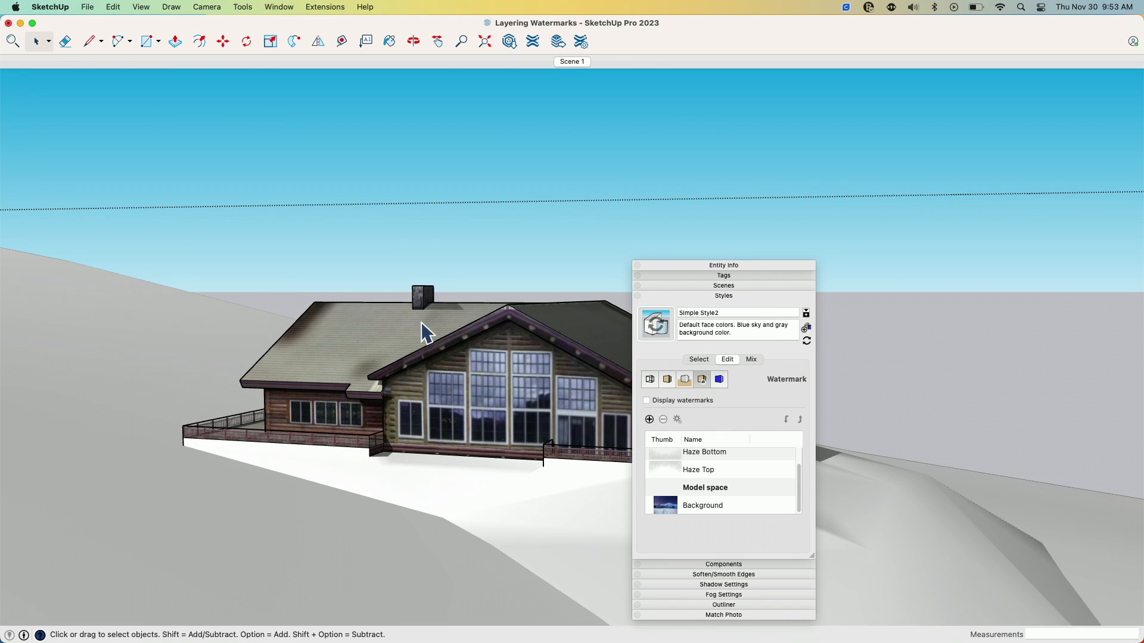
click(646, 401)
click(697, 296)
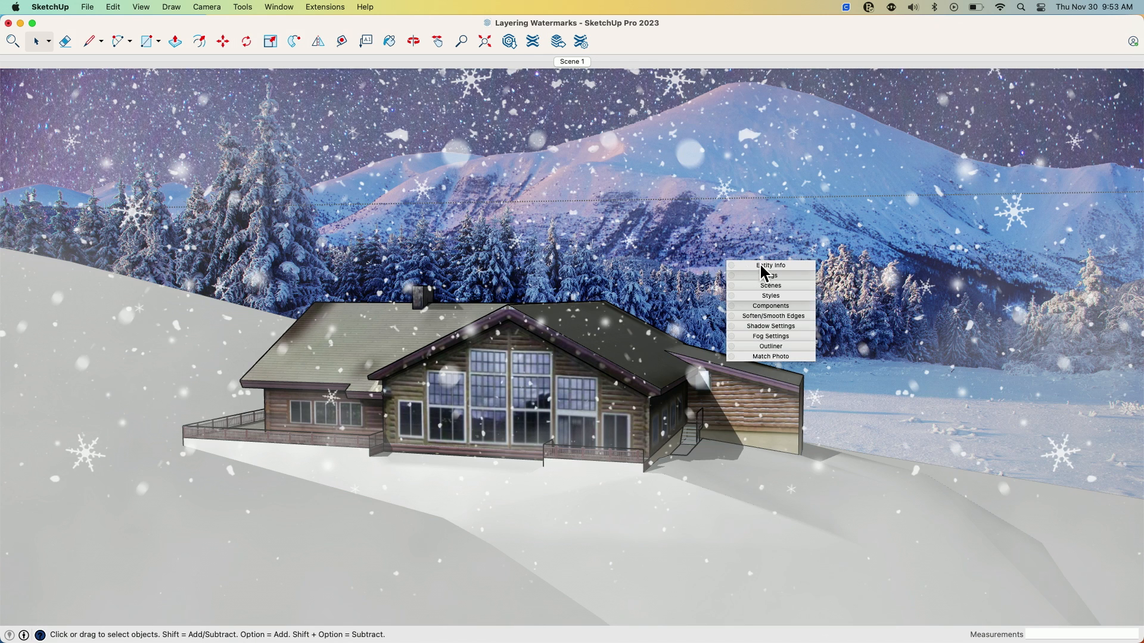